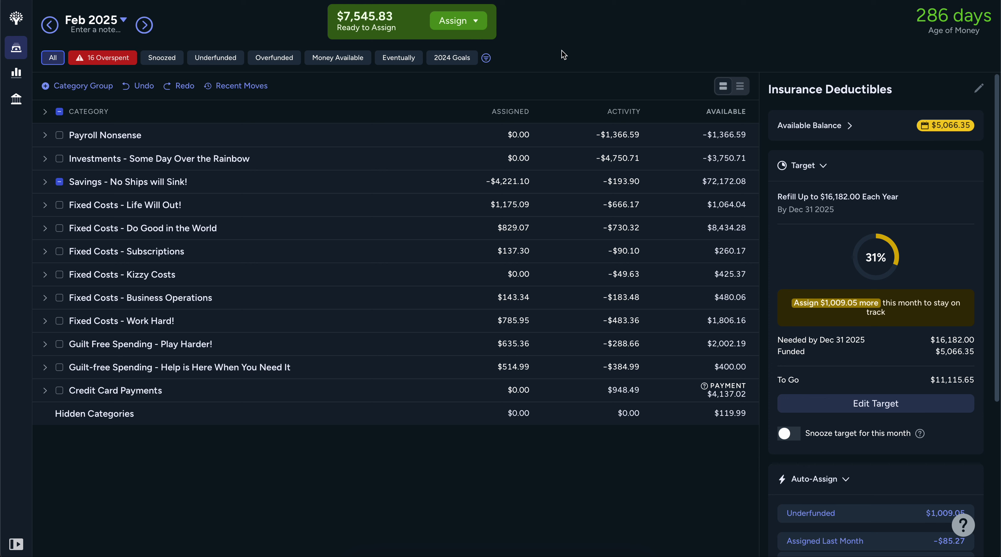
# - Filter the February budget to overspent categories and auto-assign the underfunded amount to all overspent Payroll Nonsense categories
pyautogui.click(59, 113)
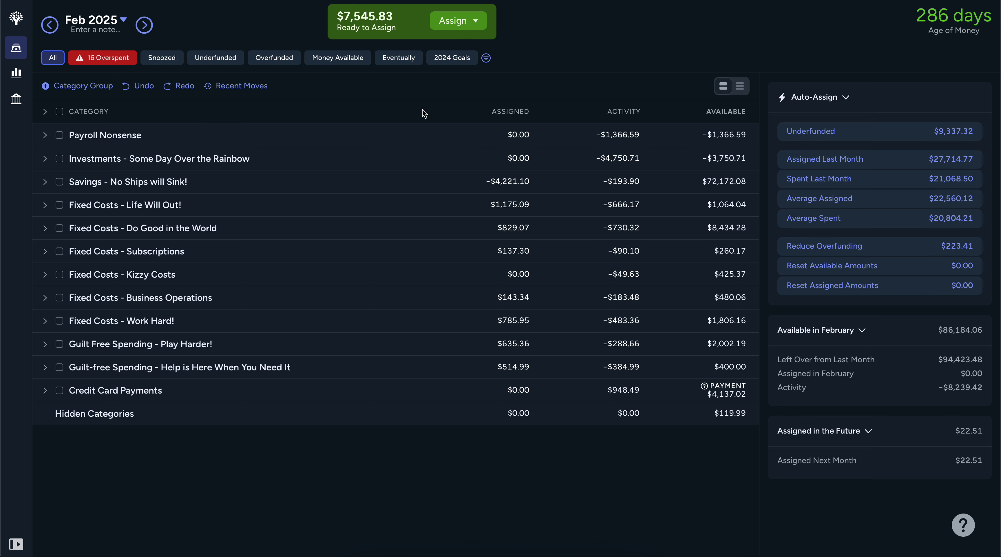
pyautogui.moveTo(424, 113)
pyautogui.click(45, 135)
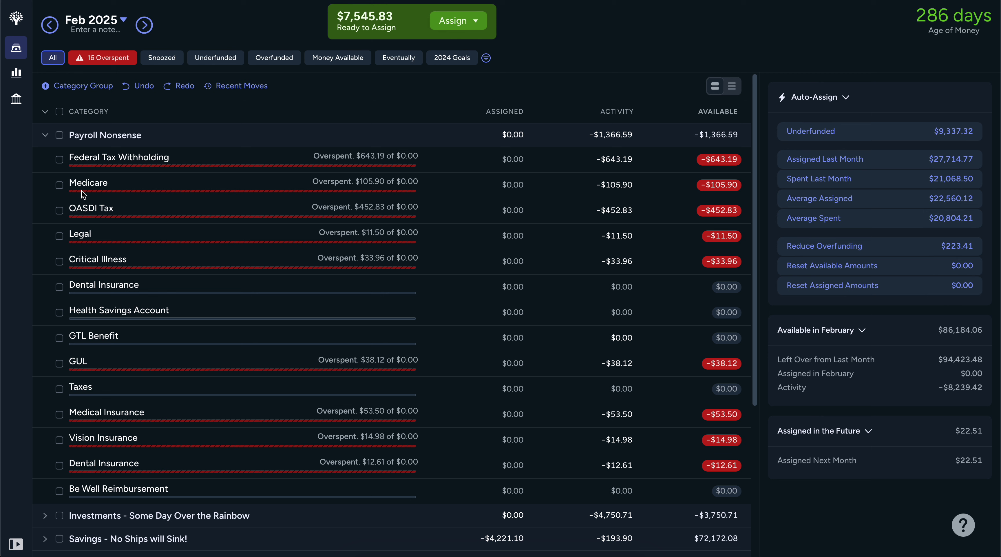
pyautogui.click(98, 60)
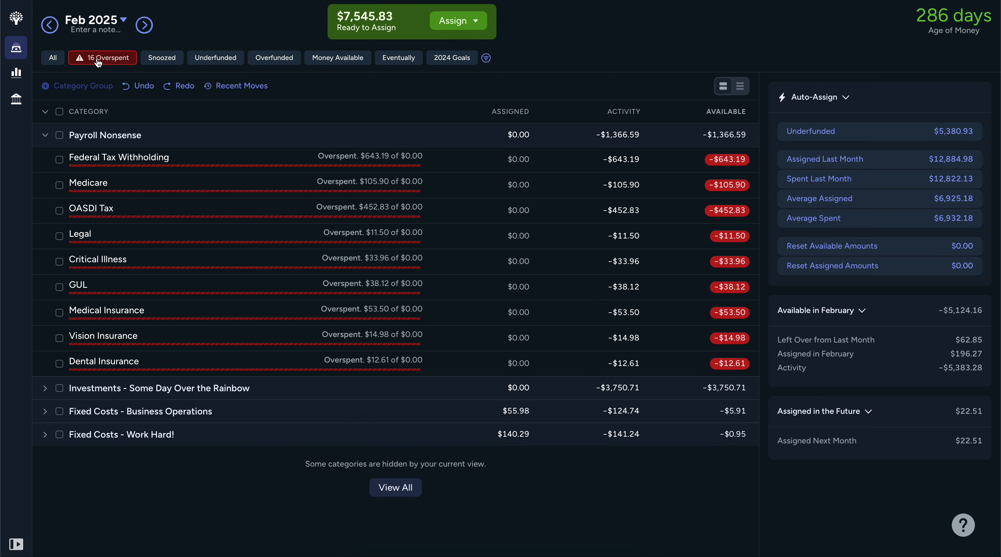
pyautogui.click(59, 135)
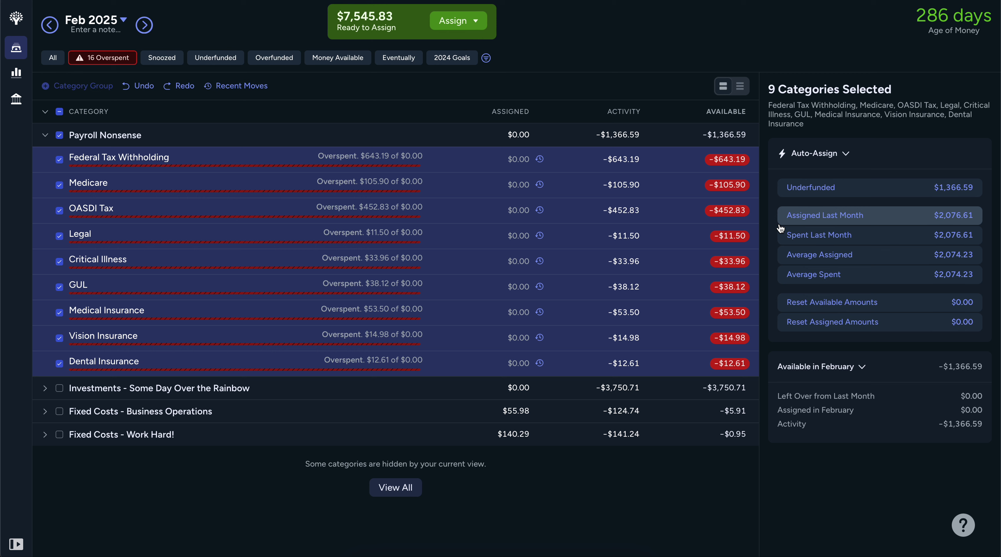
pyautogui.click(836, 194)
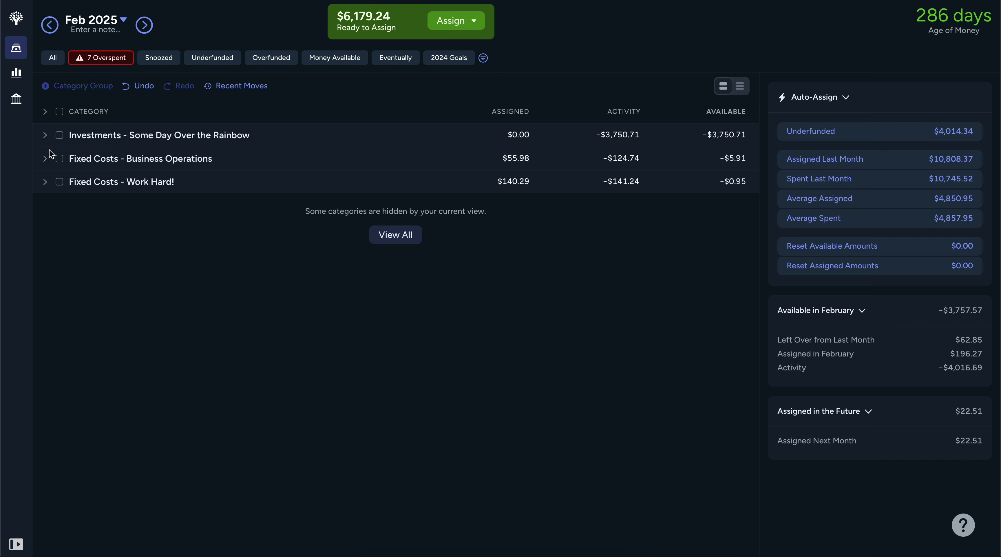
# - Under Investments, assign $1,282.79 to the RC 401K Standard Limit category and $1,509.17 to the RC 401K Catch Up Limit category
pyautogui.click(44, 135)
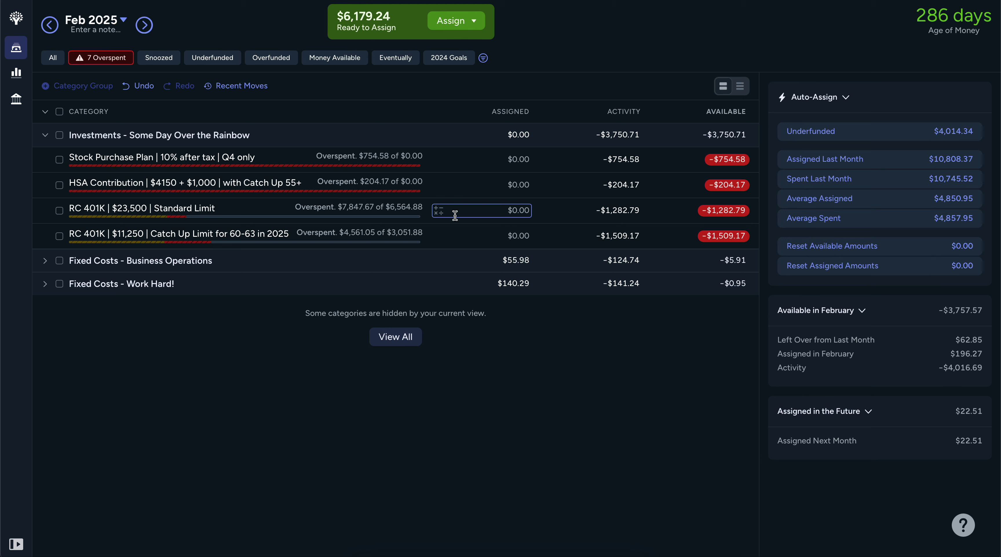
pyautogui.click(467, 209)
pyautogui.click(473, 211)
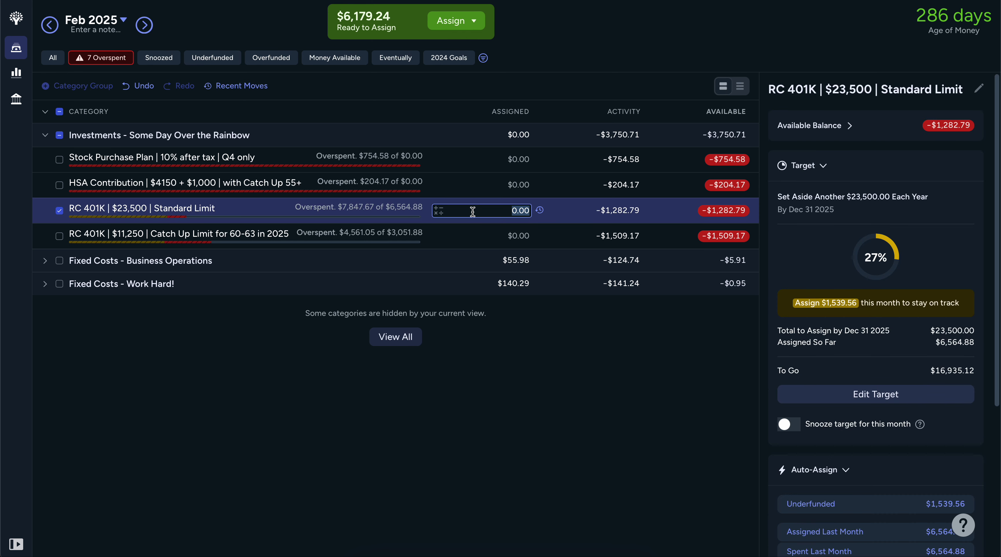
pyautogui.write('1282.79')
pyautogui.press('Return')
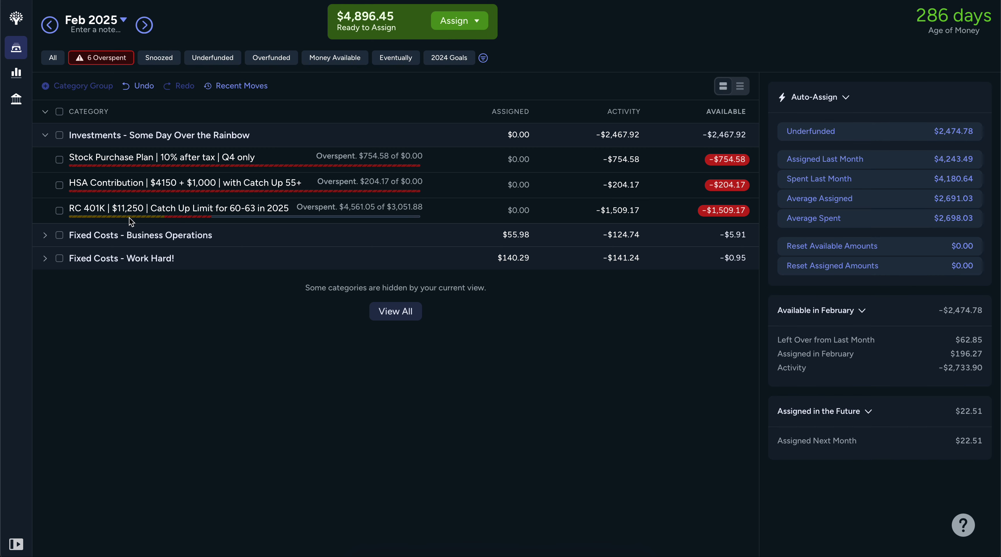
pyautogui.click(482, 210)
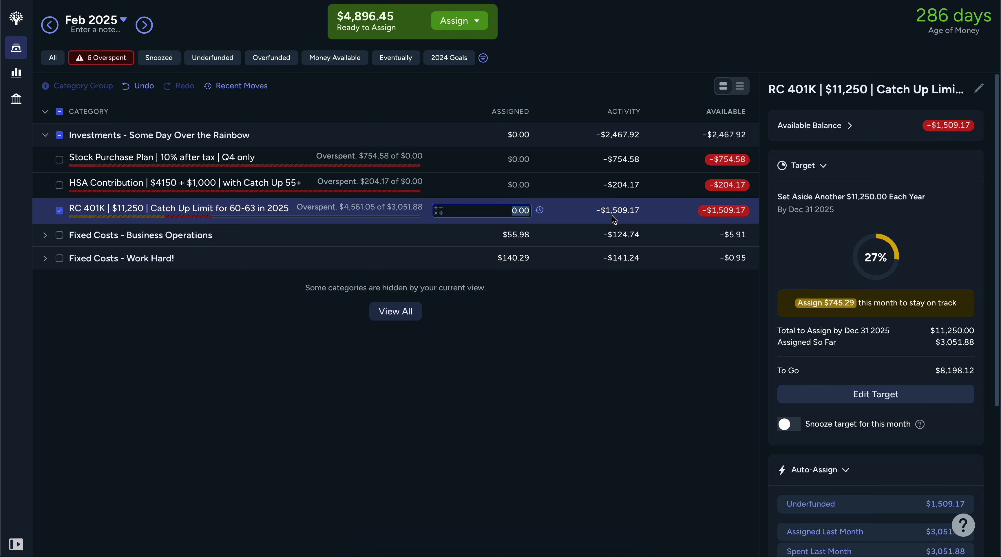
pyautogui.write('1509.17')
pyautogui.press('Return')
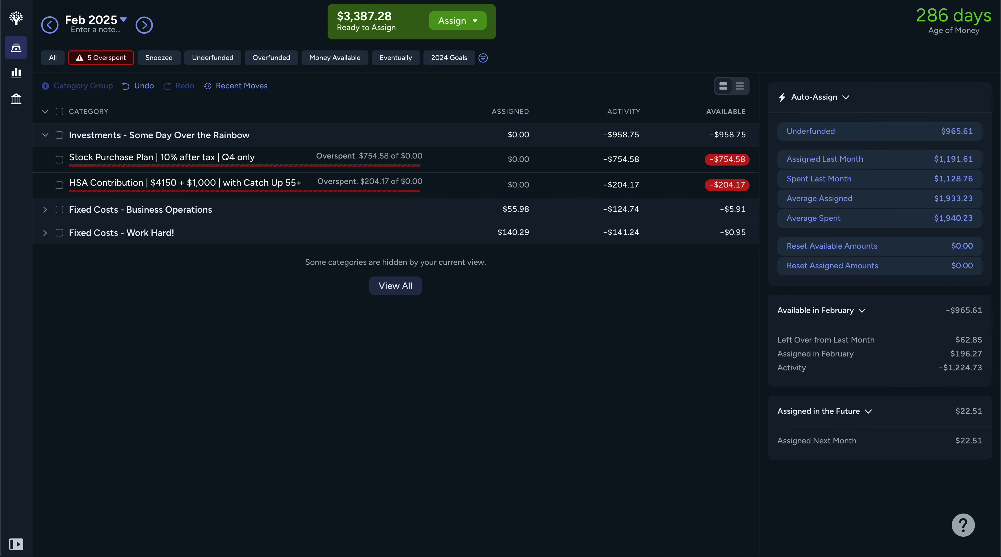
# - Assign $754.58 to the Stock Purchase Plan category and $204.17 to the HSA Contribution category
pyautogui.click(486, 157)
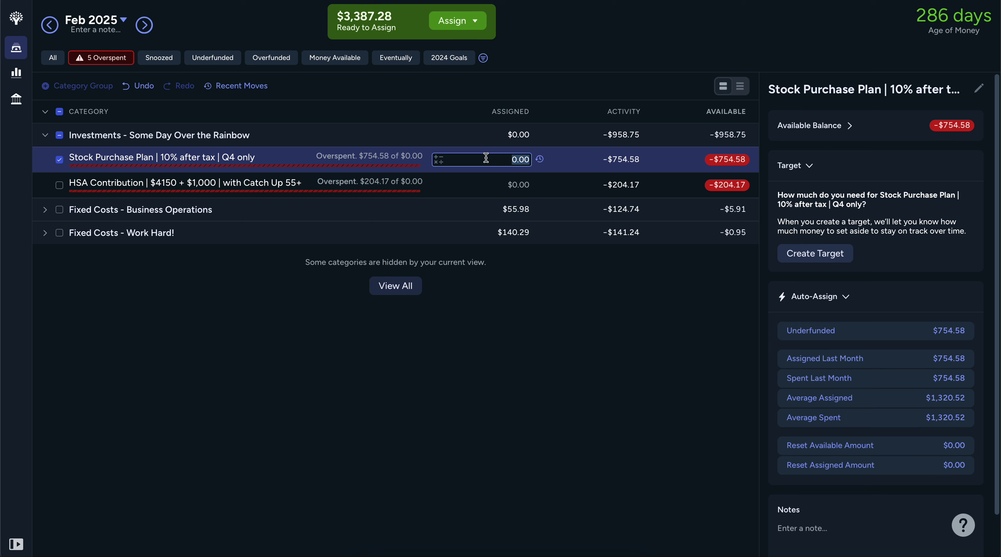
pyautogui.write('754.58')
pyautogui.press('Return')
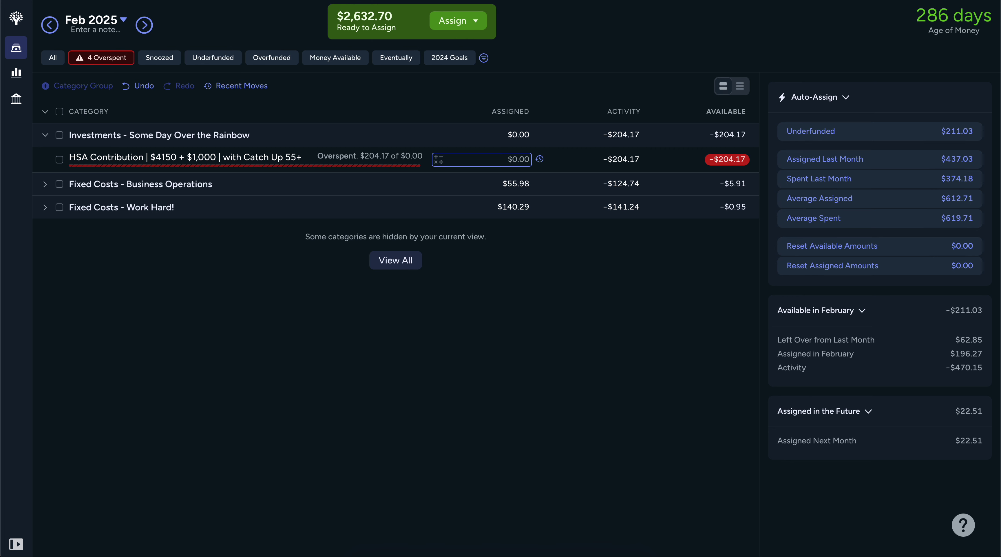
pyautogui.click(494, 160)
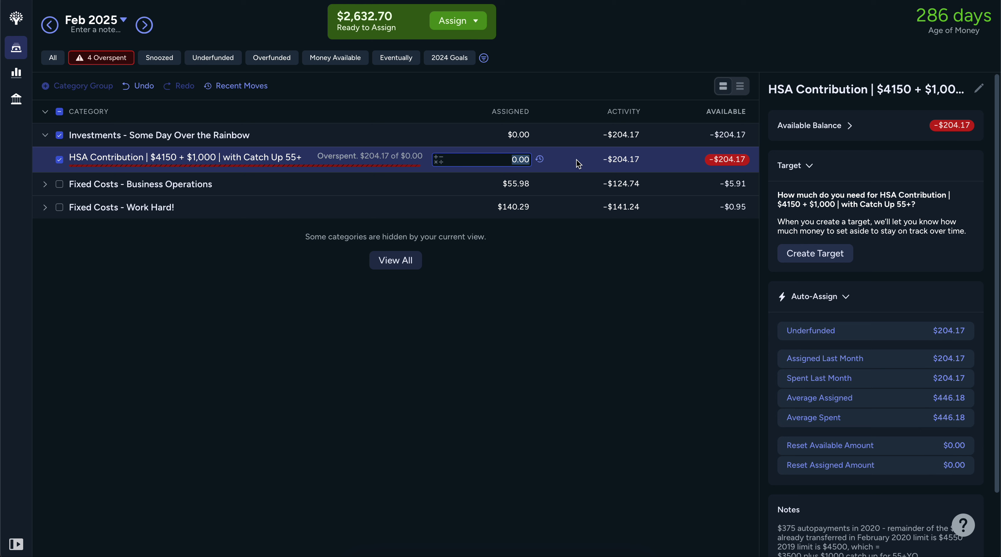
pyautogui.write('204.17')
pyautogui.press('Return')
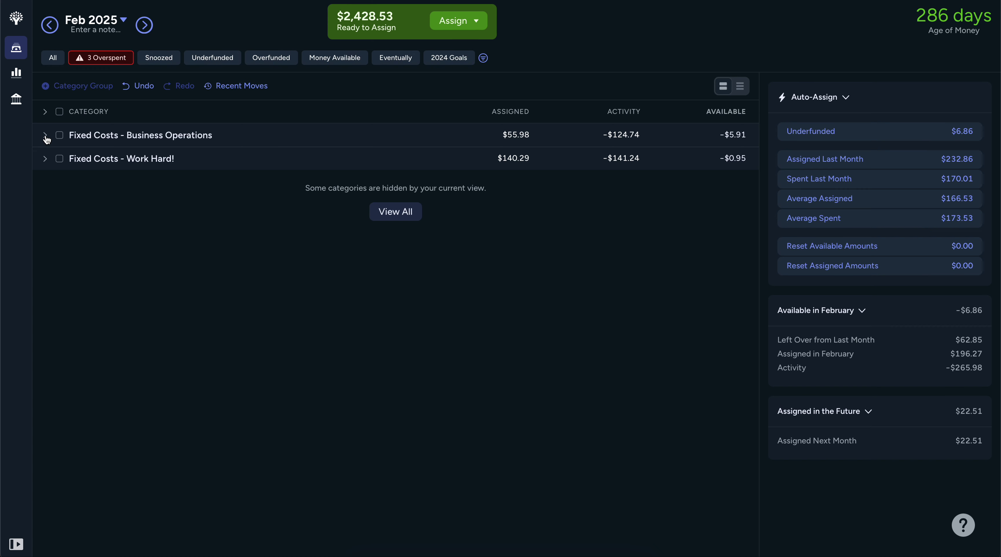
# - Expand the remaining overspent groups and set the monthly target of #1's Cell Phone Plan to $68
pyautogui.click(45, 113)
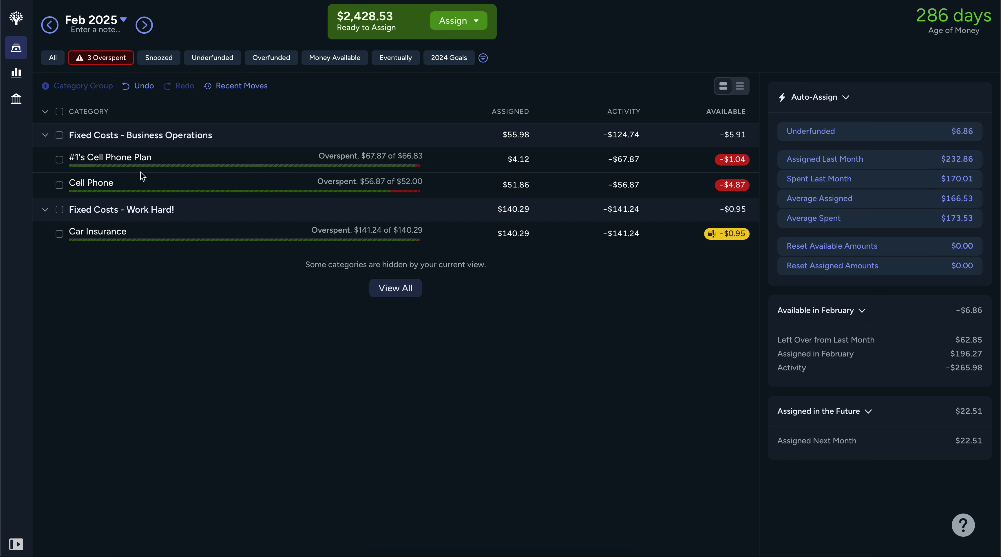
pyautogui.click(354, 162)
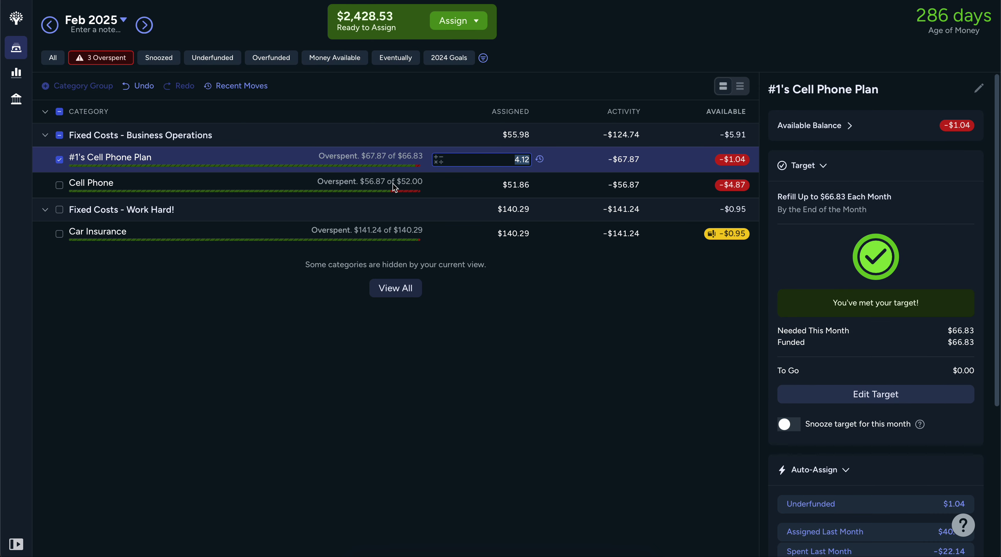
pyautogui.click(889, 397)
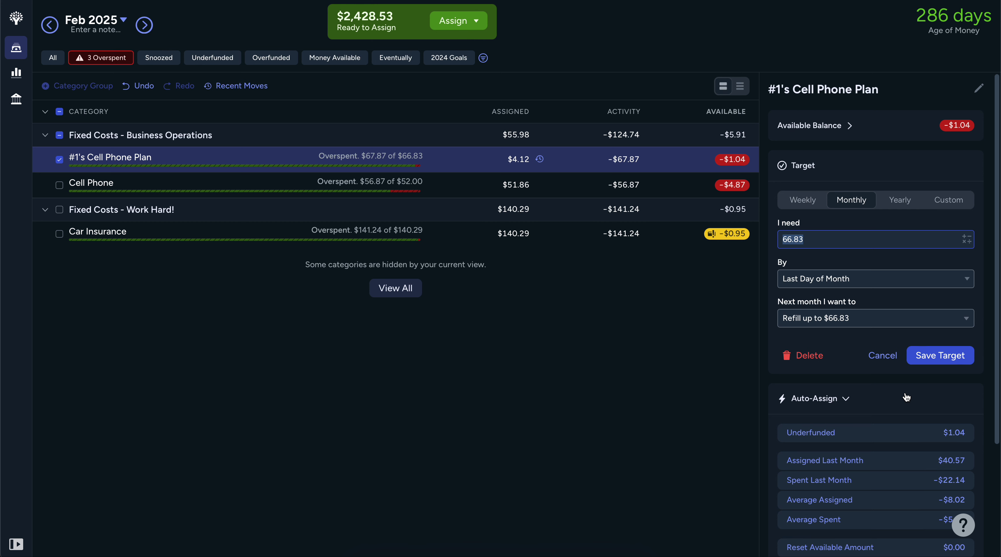
pyautogui.write('68')
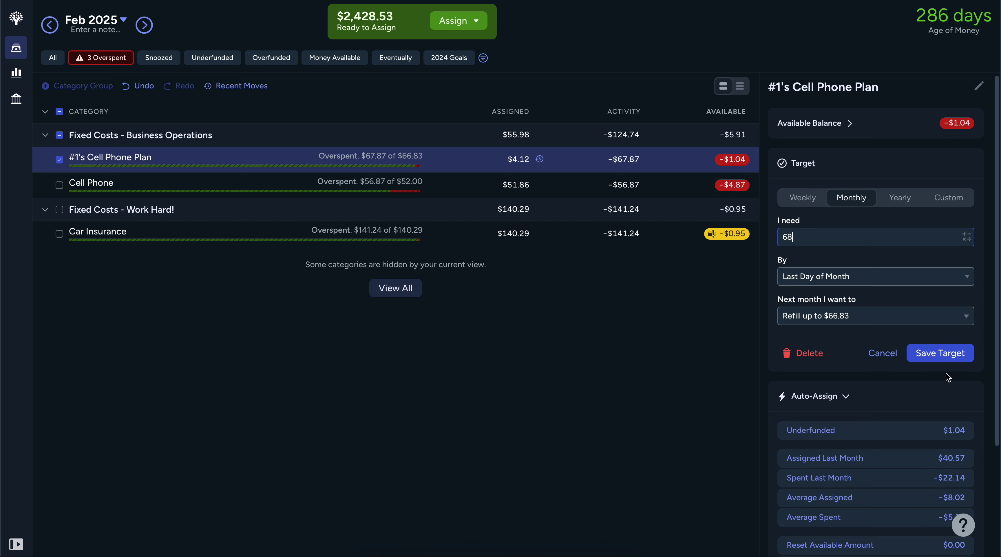
pyautogui.click(945, 360)
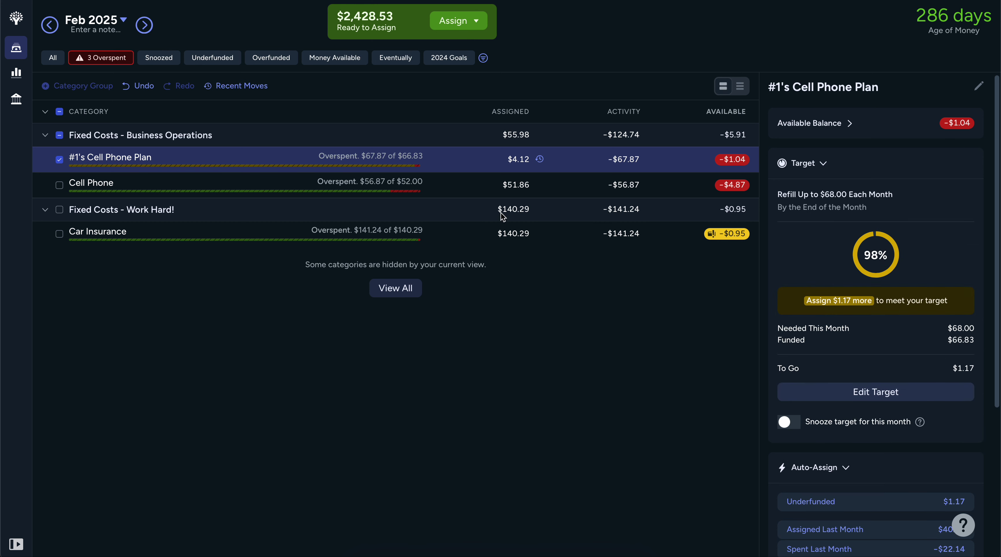
# - Set the monthly target of the Cell Phone category to $57 and save it
pyautogui.click(370, 181)
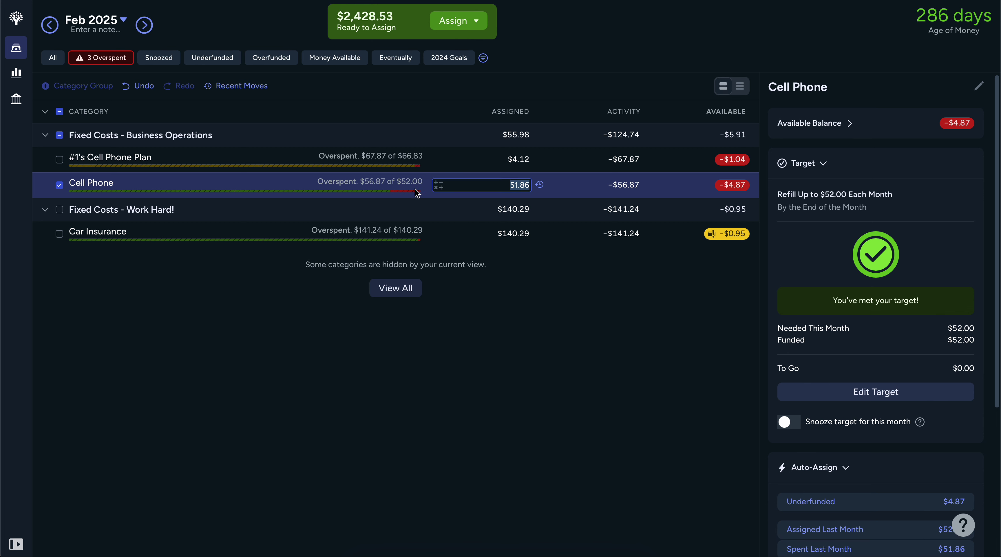
pyautogui.click(842, 392)
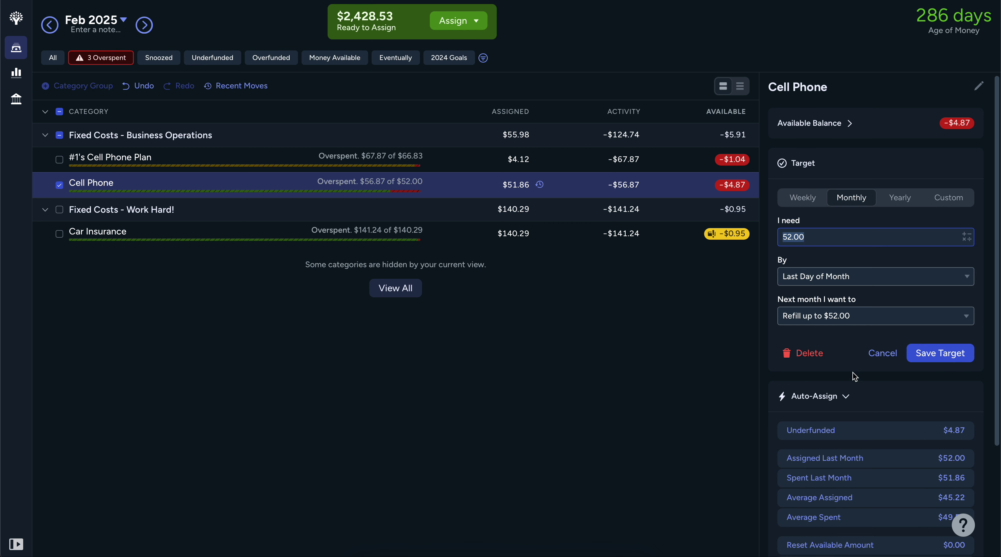
pyautogui.write('57')
pyautogui.click(950, 354)
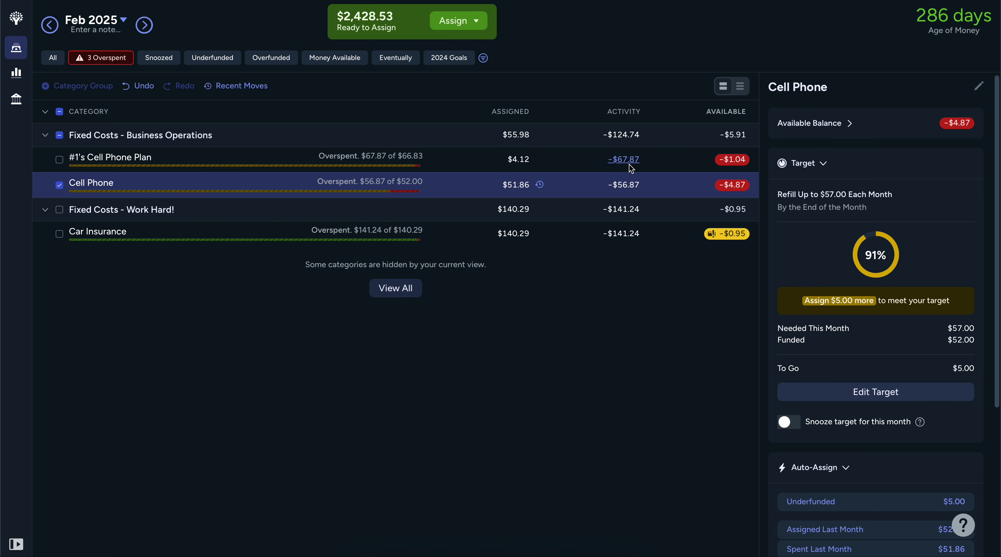
# - Cover the overspending in #1's Cell Phone Plan with money from the Unplanned category
pyautogui.click(731, 159)
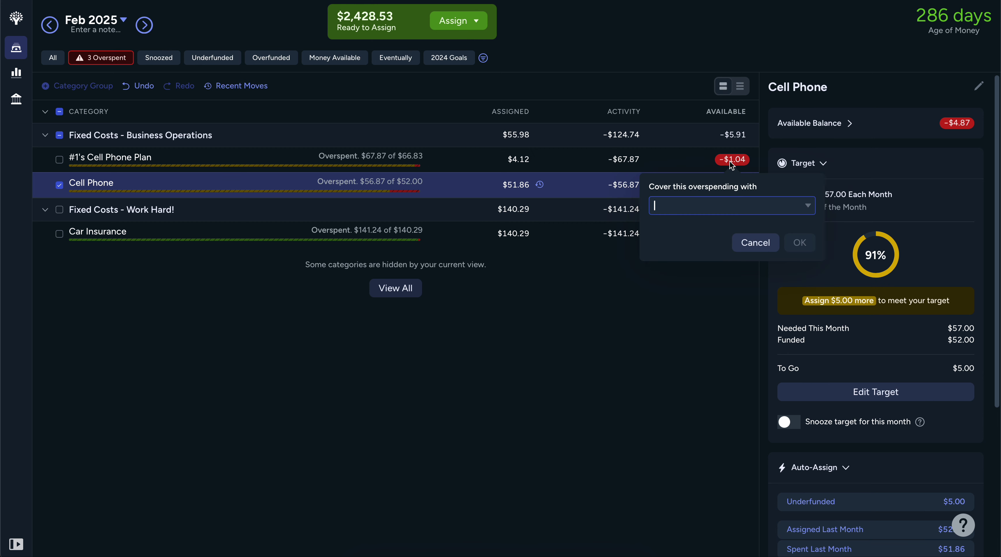
pyautogui.click(804, 206)
pyautogui.write('unpl')
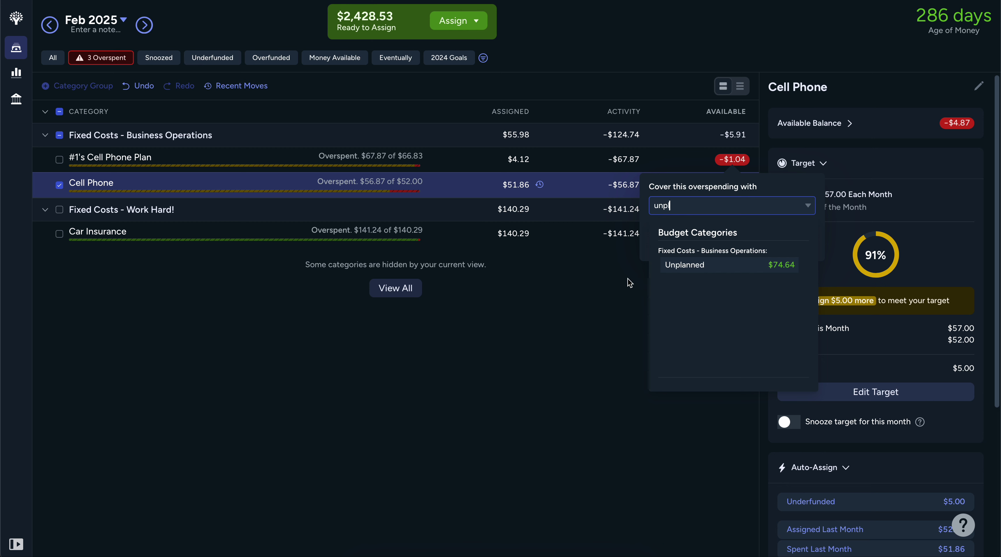
pyautogui.click(668, 267)
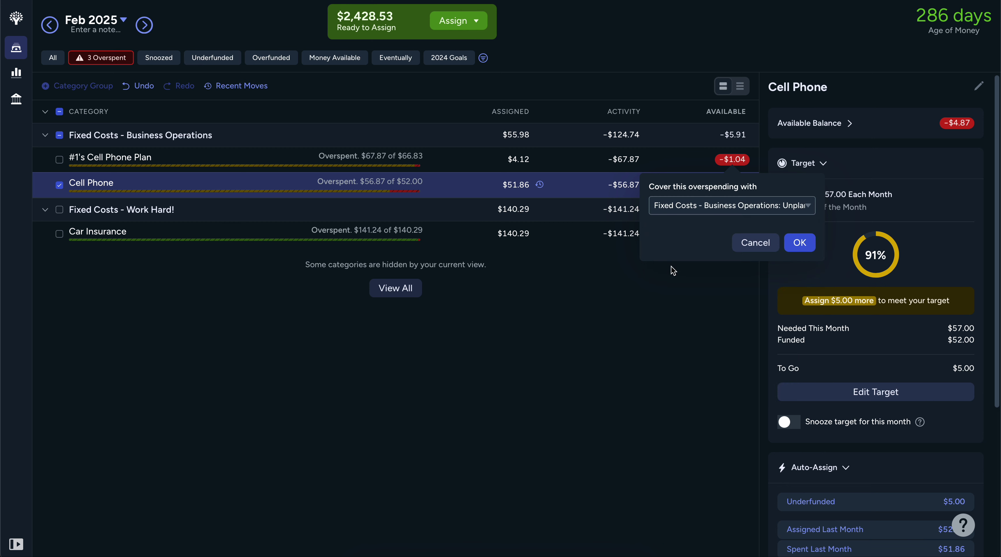
pyautogui.click(800, 243)
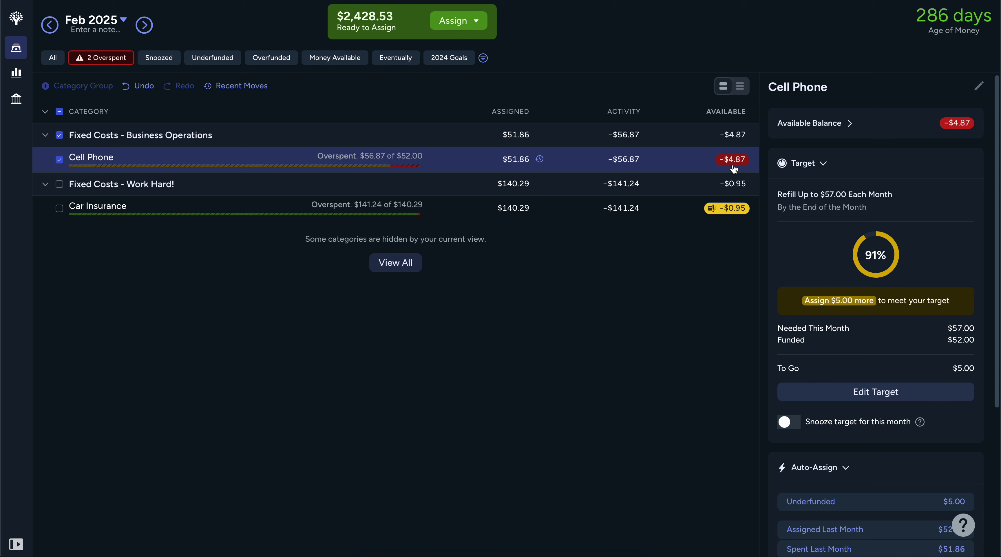
# - Cover the overspending in the Cell Phone category with money from the Unplanned category
pyautogui.click(733, 159)
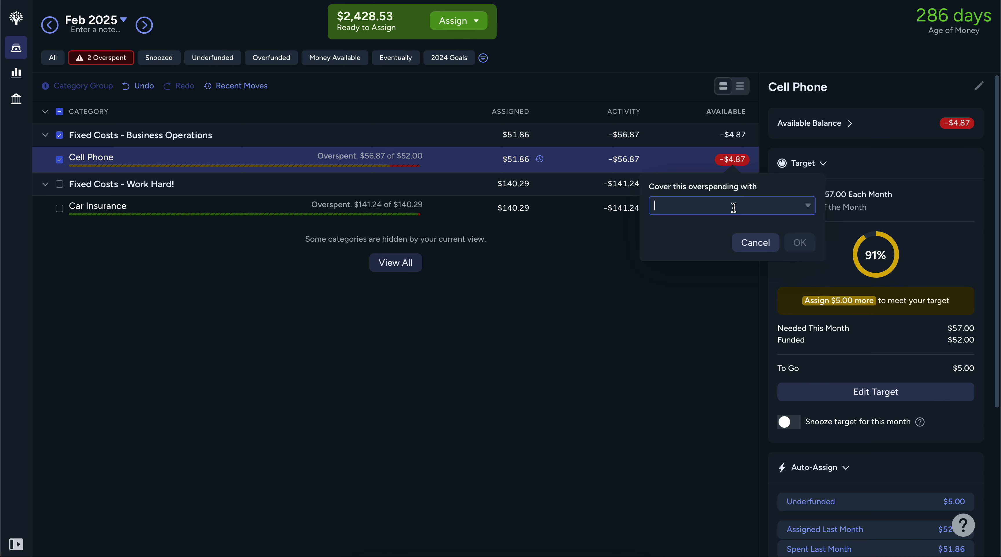
pyautogui.write('unpl')
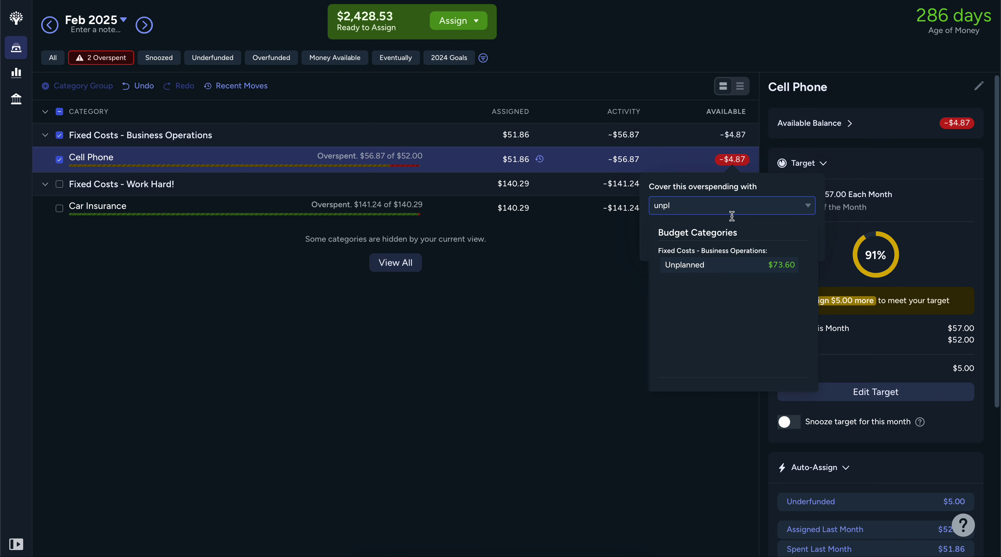
pyautogui.click(710, 267)
pyautogui.click(800, 242)
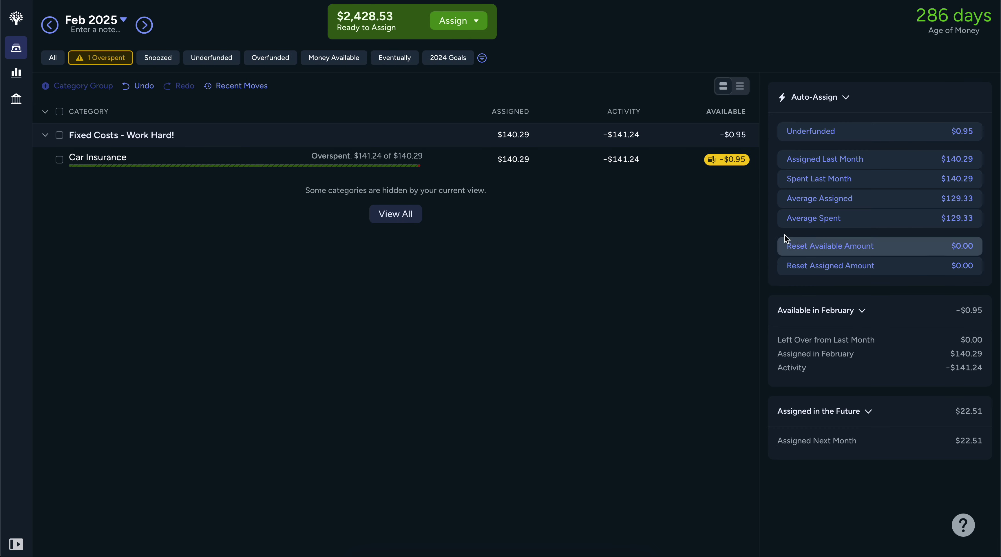
# - Set the monthly target of the Car Insurance category to $141.24 and save it
pyautogui.click(384, 159)
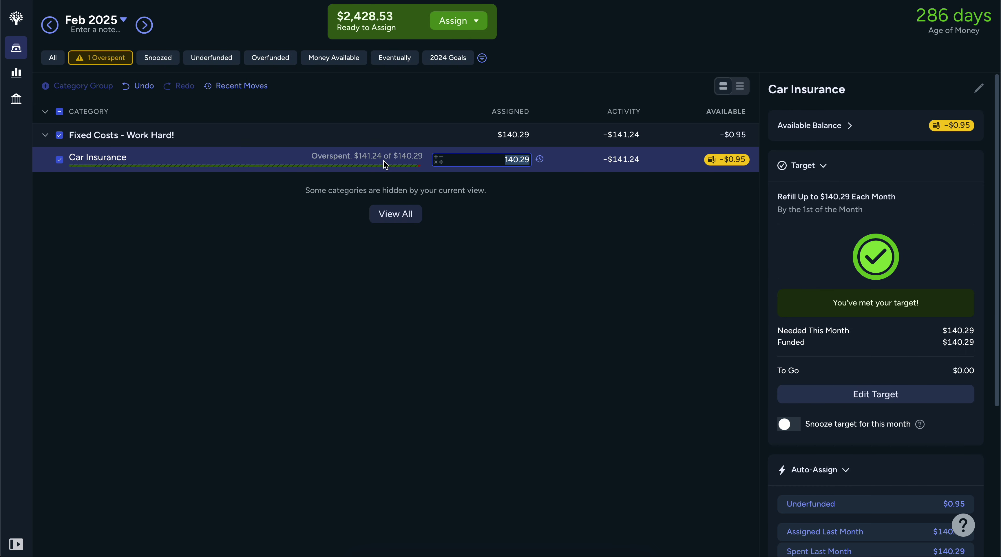
pyautogui.click(950, 395)
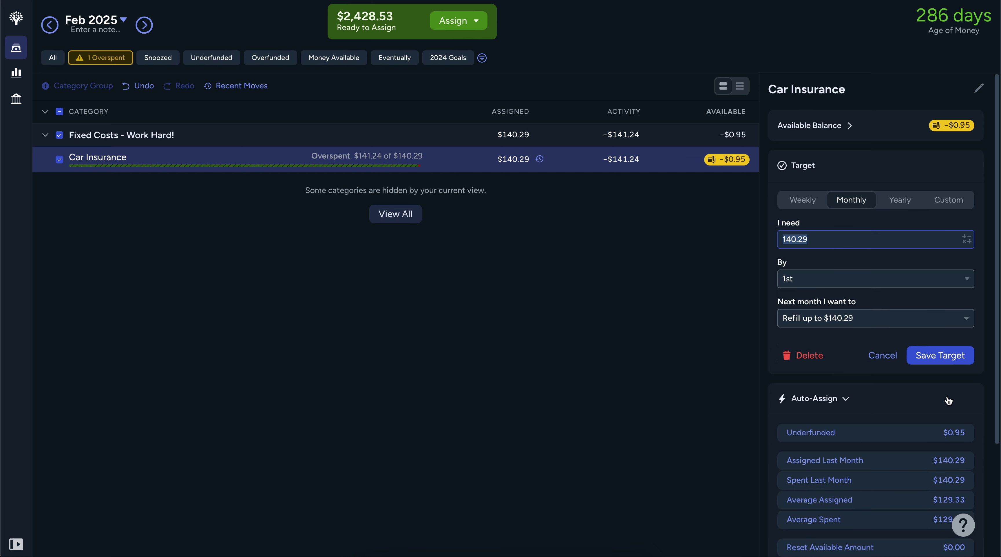
pyautogui.write('141.24')
pyautogui.click(912, 355)
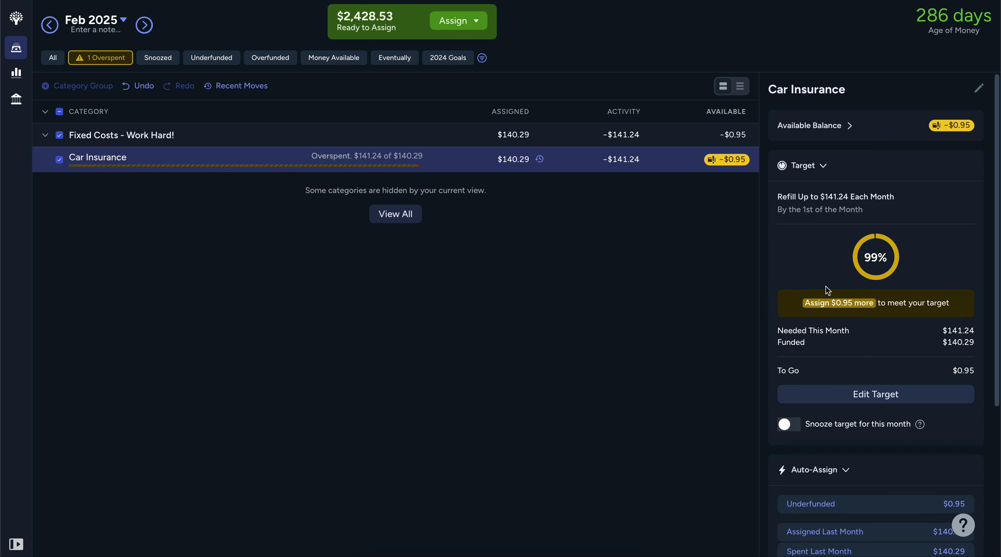
# - Cover the overspending in the Car Insurance category with money from the Unplanned category
pyautogui.click(734, 167)
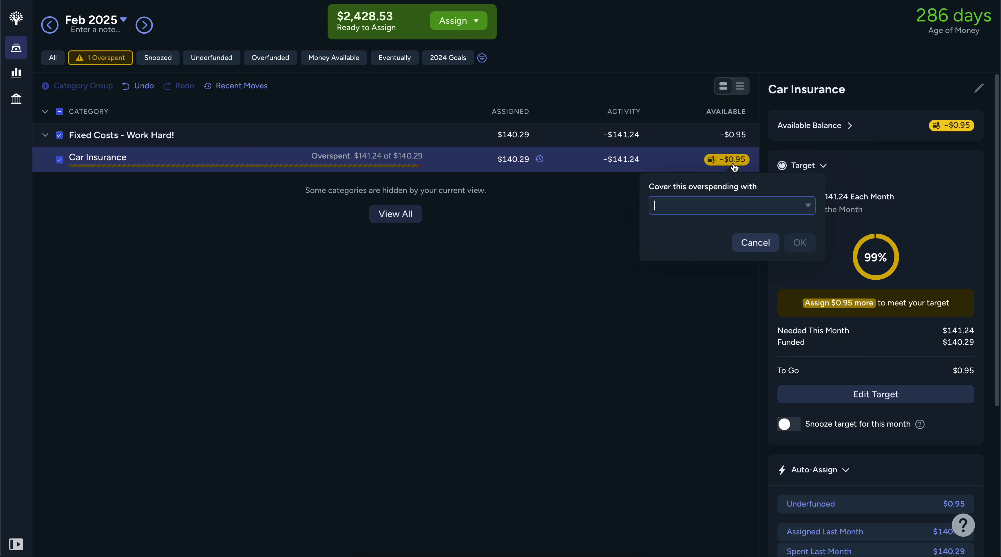
pyautogui.write('unpl')
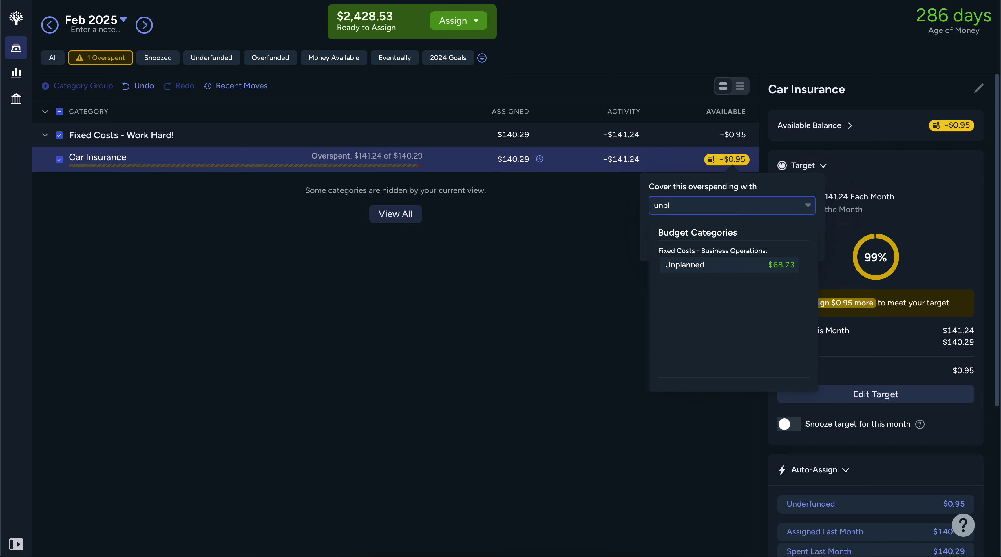
pyautogui.click(678, 265)
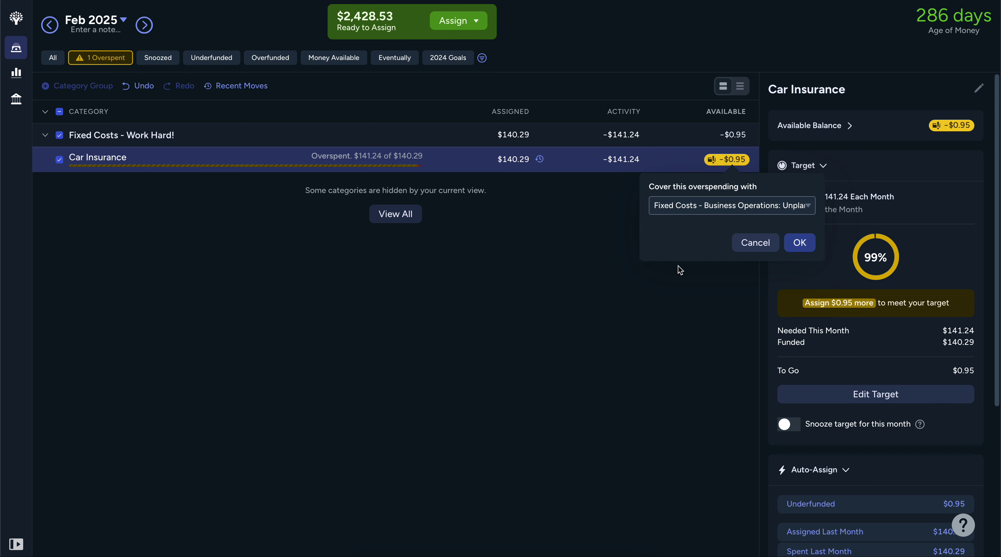
pyautogui.click(801, 242)
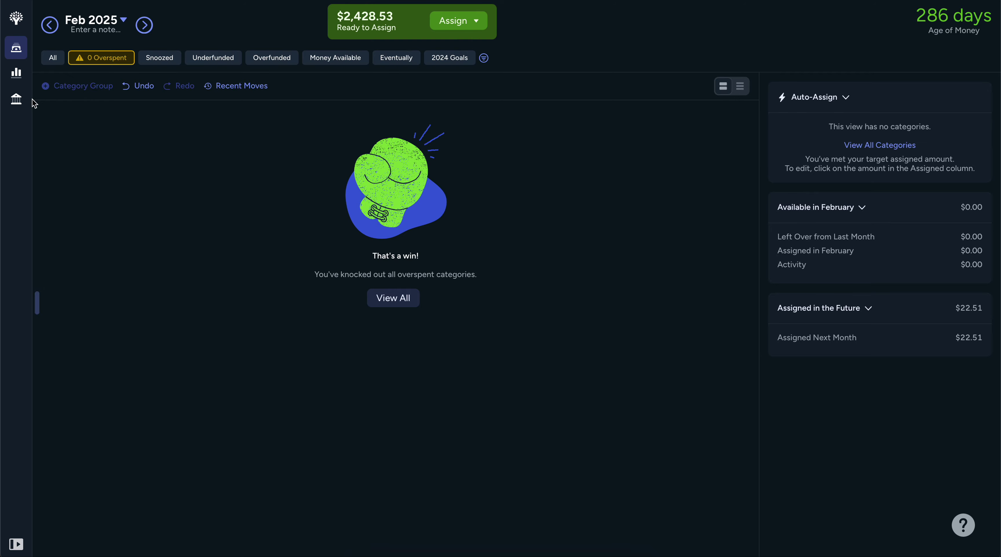
# - Show all categories with their groups collapsed and examine the Income Replacement amounts in the Savings - No Ships will Sink! group
pyautogui.click(55, 59)
pyautogui.click(45, 112)
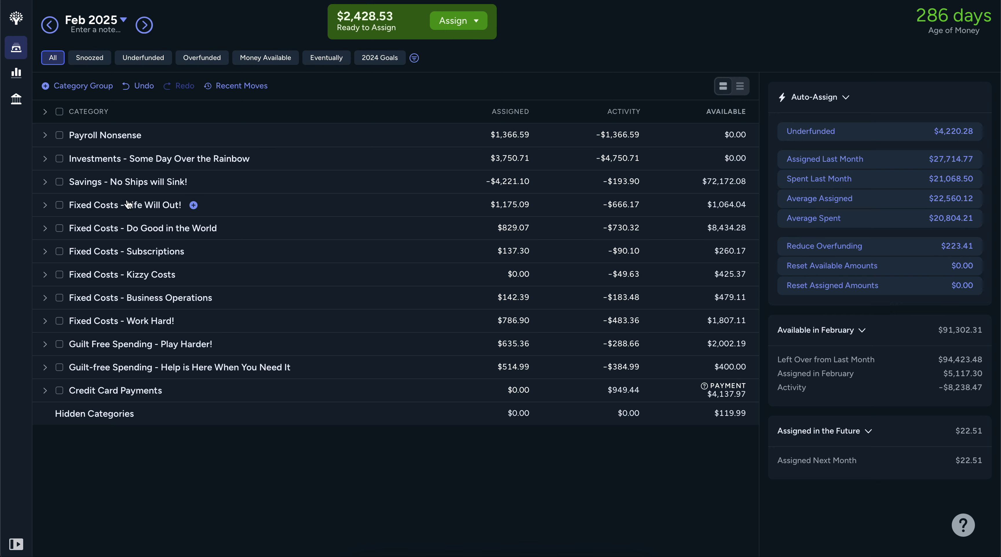
pyautogui.click(45, 181)
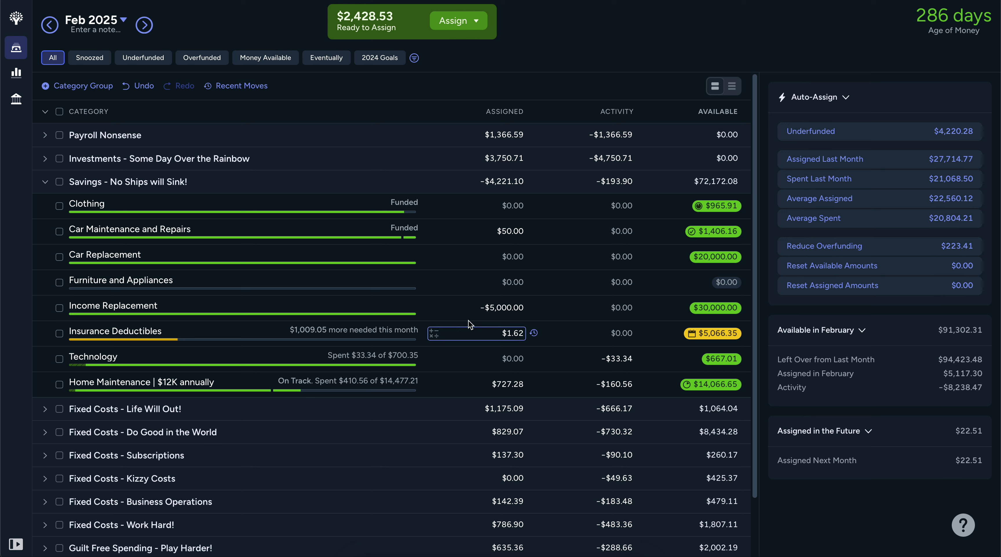
pyautogui.click(477, 314)
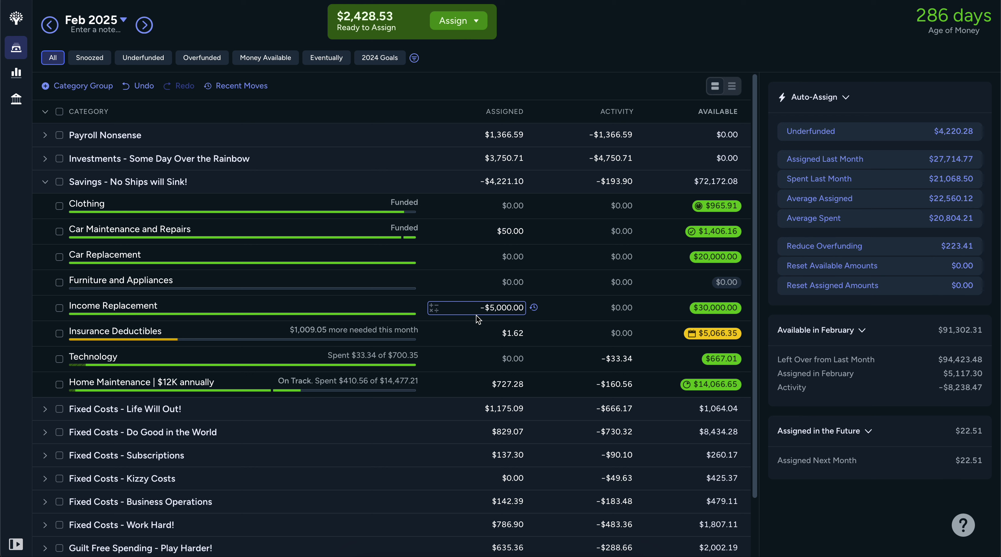
pyautogui.press('Return')
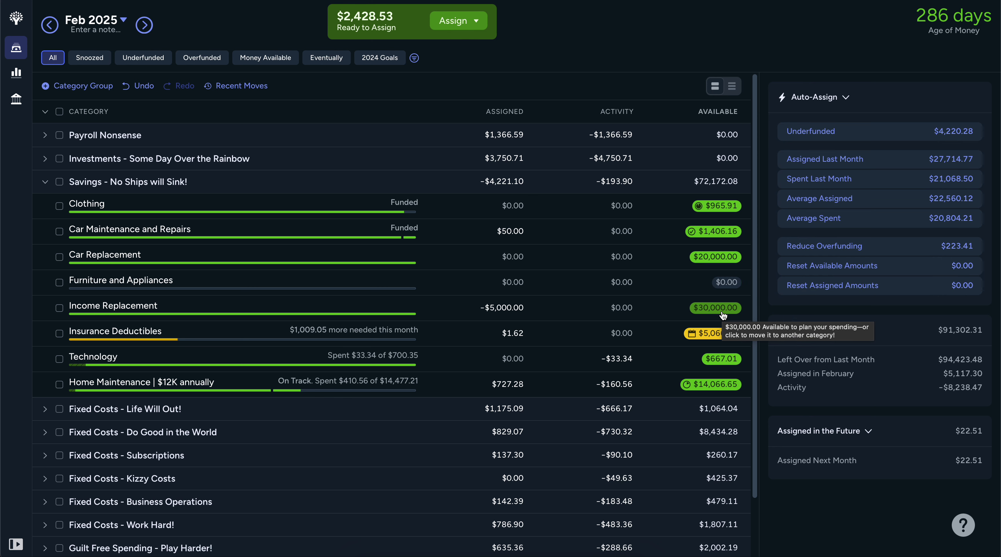
pyautogui.click(45, 184)
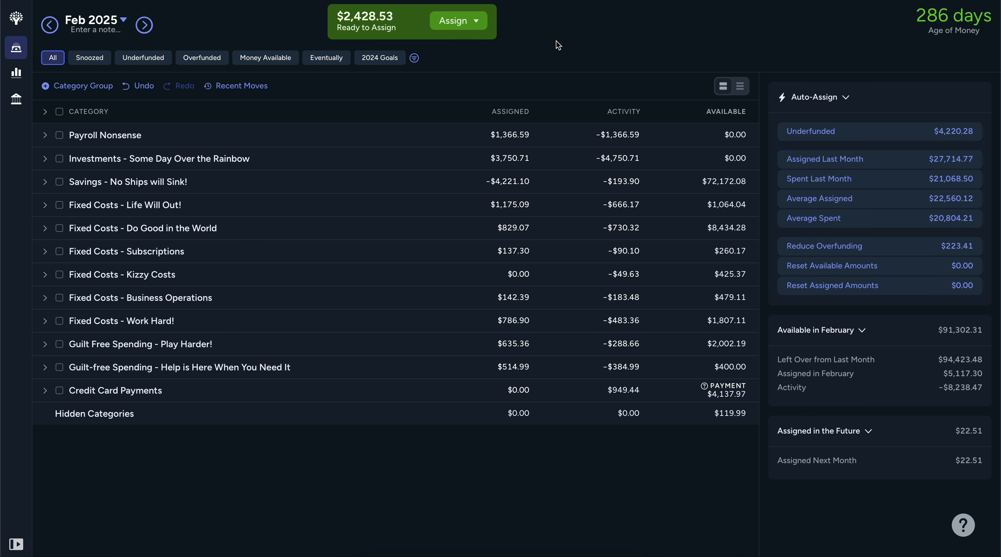
# - Assign $1,000 to the Trad IRA category in the Investments - Some Day Over the Rainbow group
pyautogui.click(45, 159)
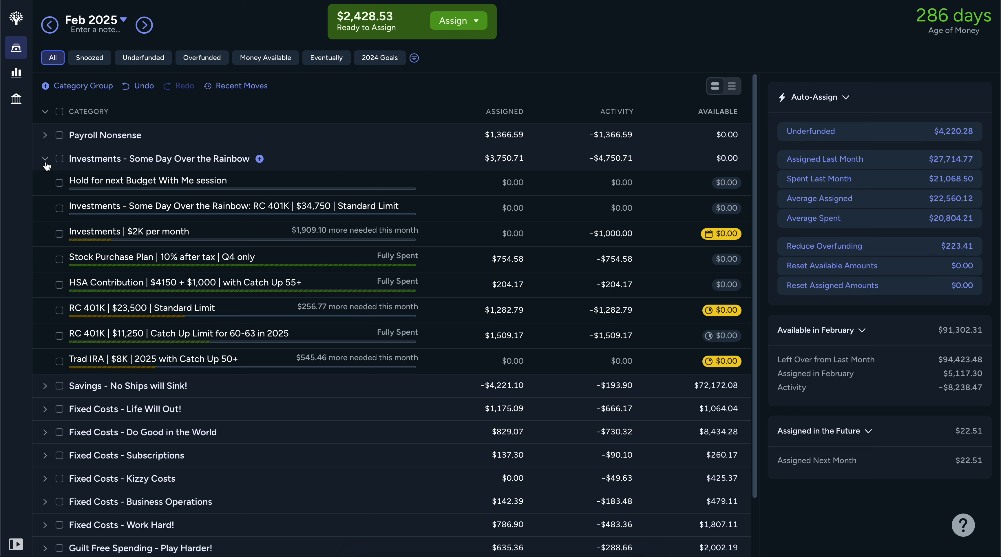
pyautogui.click(485, 362)
pyautogui.click(486, 364)
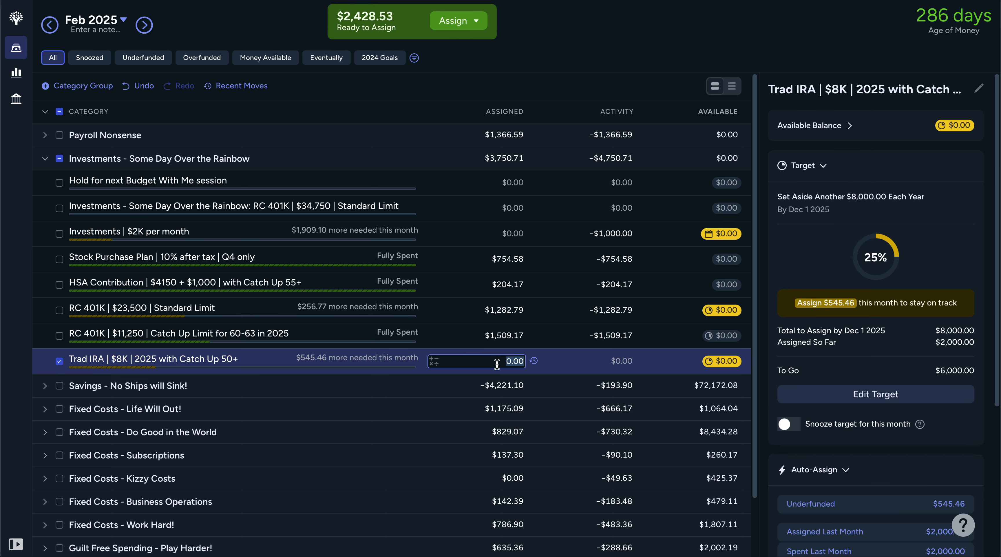
pyautogui.write('1000')
pyautogui.press('Return')
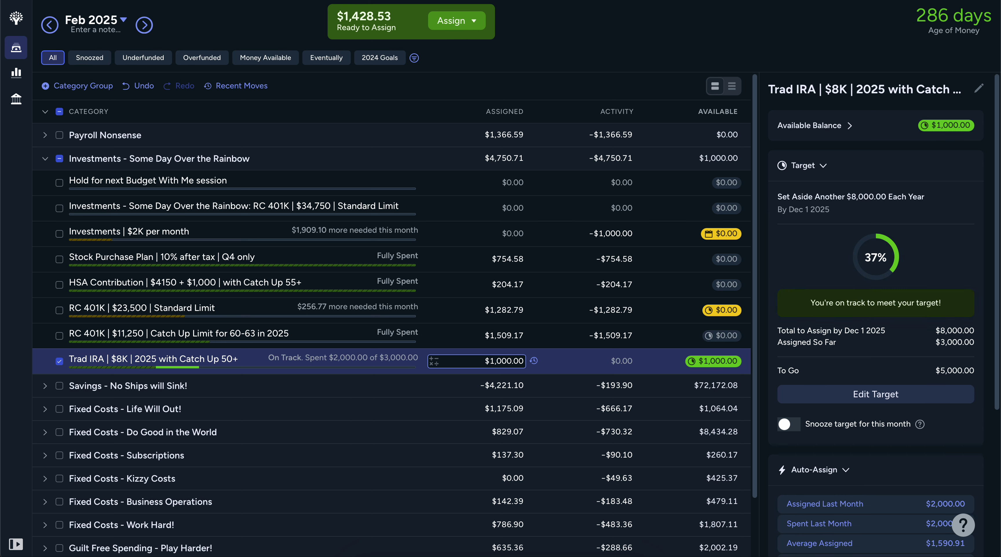
# - Assign $1,000 to the Investments | $2K per month category, then deselect it and collapse its group
pyautogui.click(471, 230)
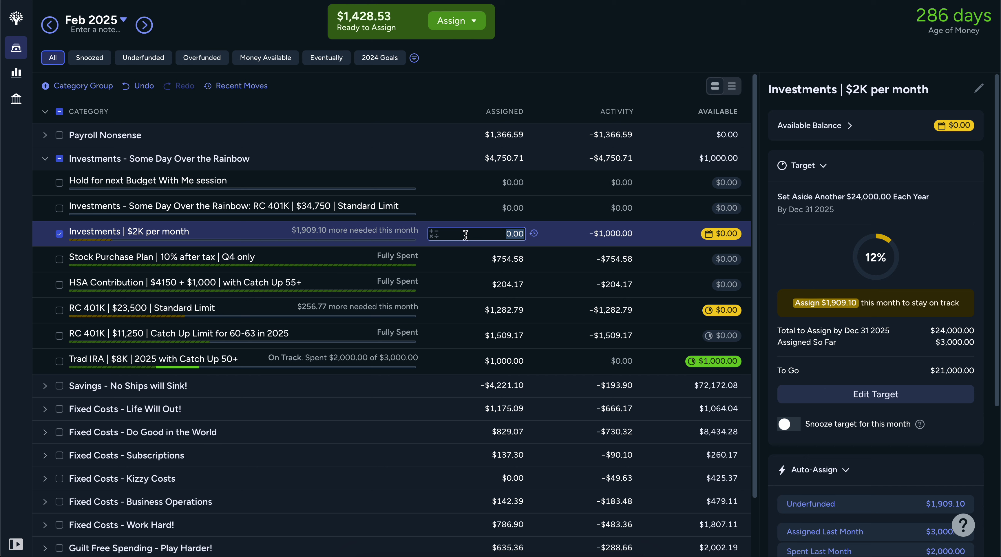
pyautogui.write('1000')
pyautogui.press('Return')
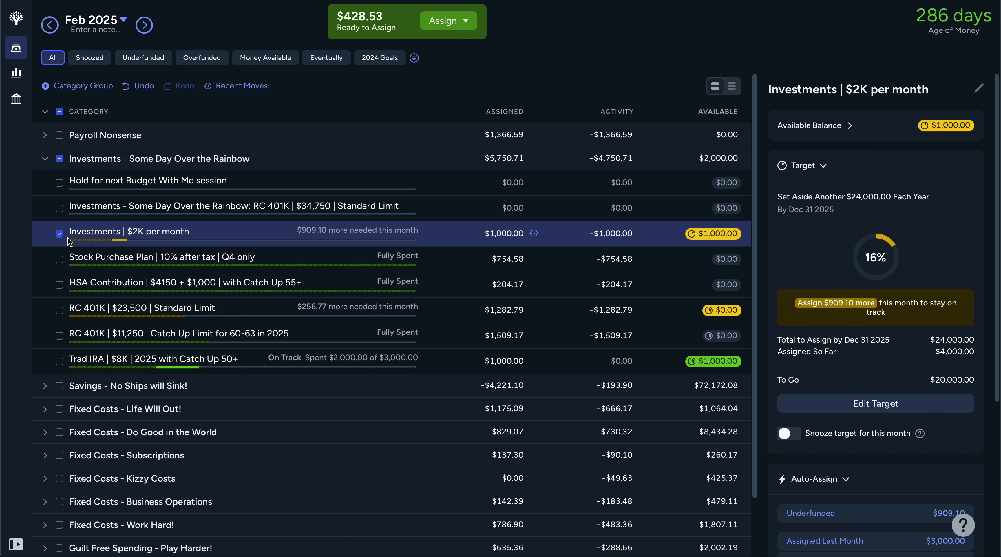
pyautogui.click(59, 234)
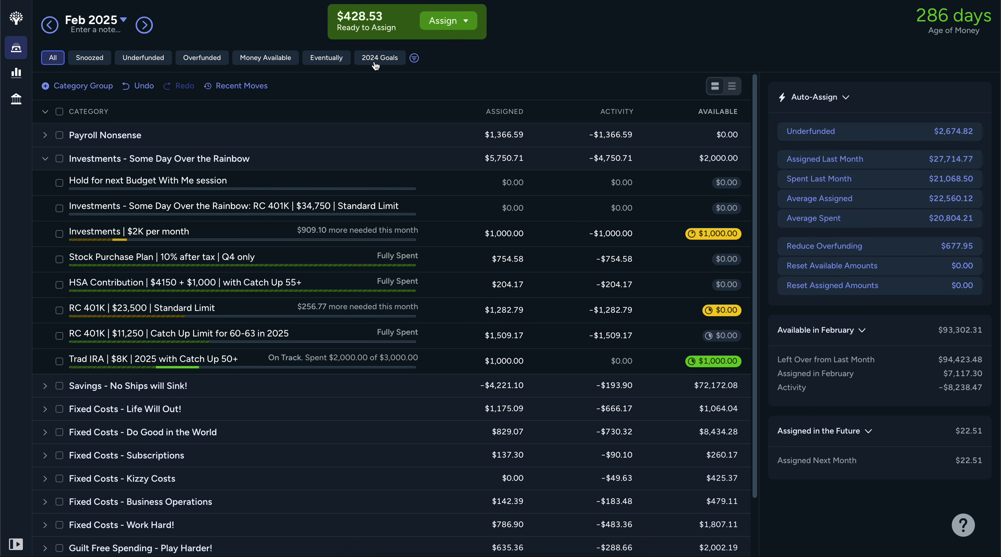
pyautogui.click(45, 158)
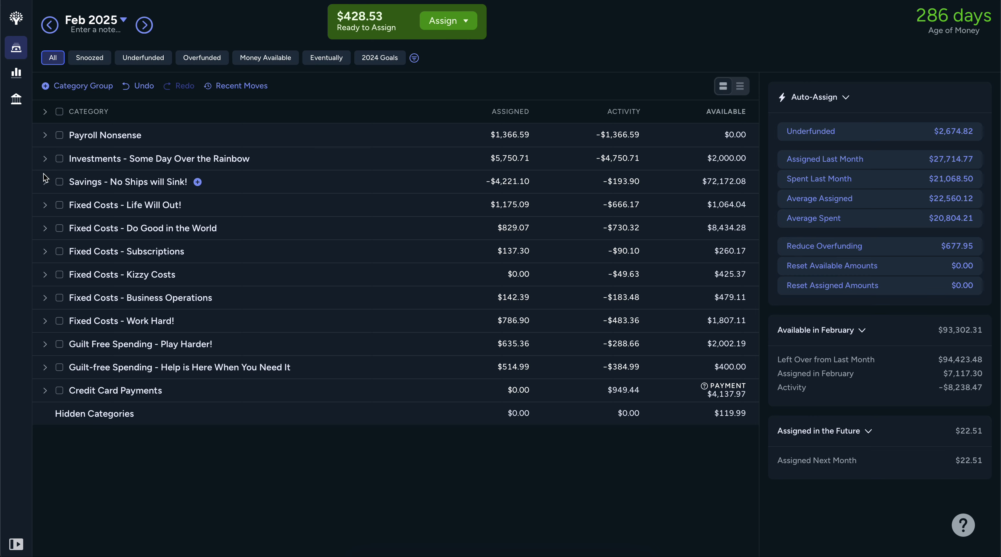
# - Add $428.53 to the amount assigned to Insurance Deductibles in the Savings - No Ships will Sink! group
pyautogui.click(45, 182)
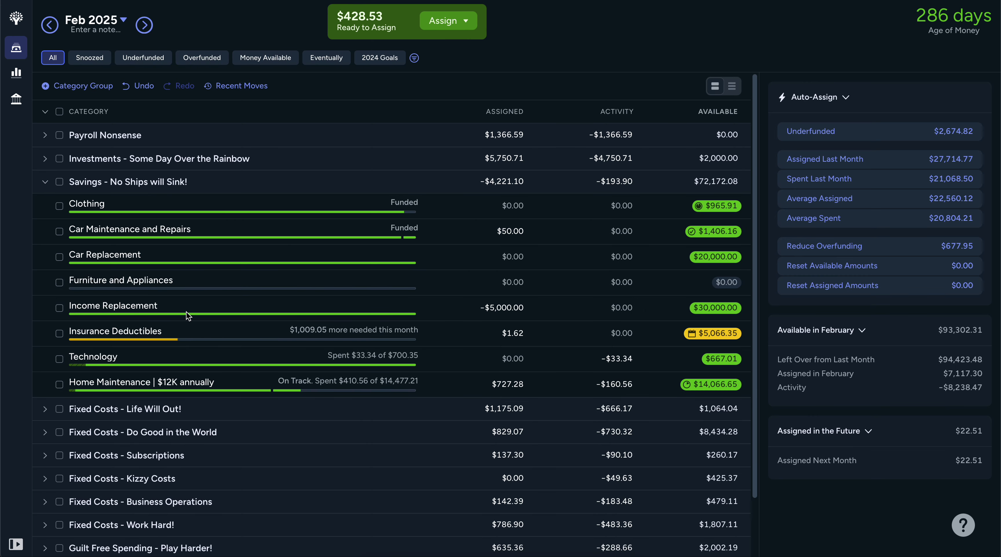
pyautogui.click(239, 340)
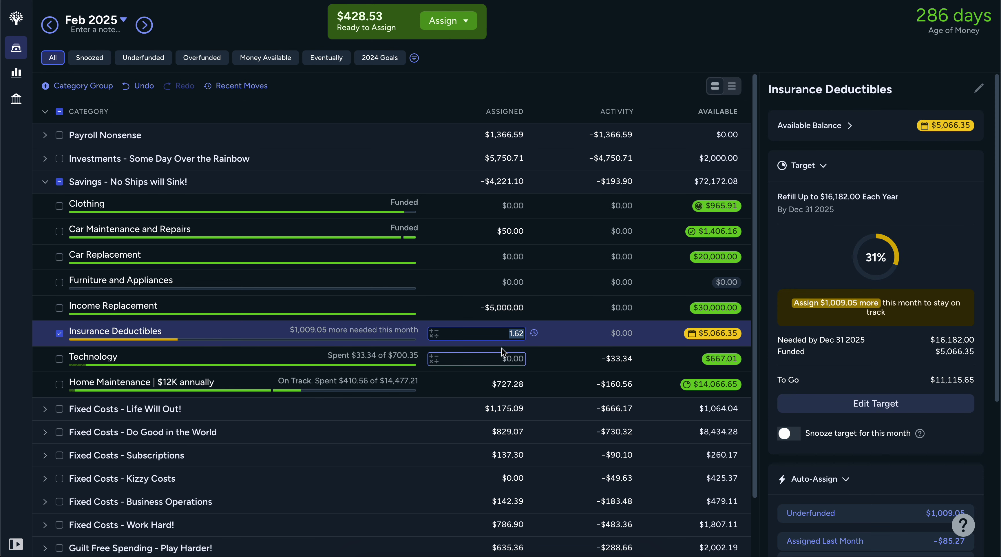
pyautogui.click(524, 334)
pyautogui.write('+')
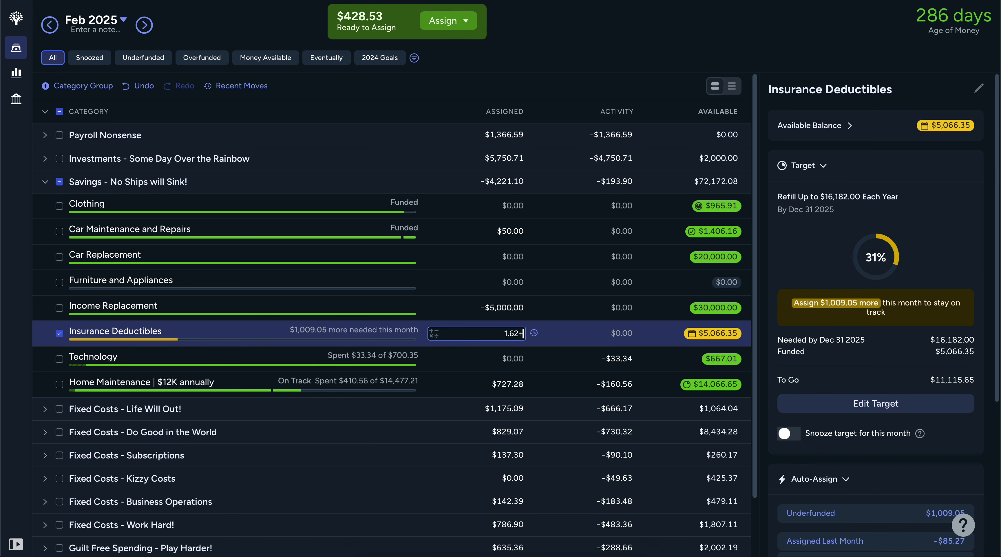
pyautogui.write('428.53')
pyautogui.press('Return')
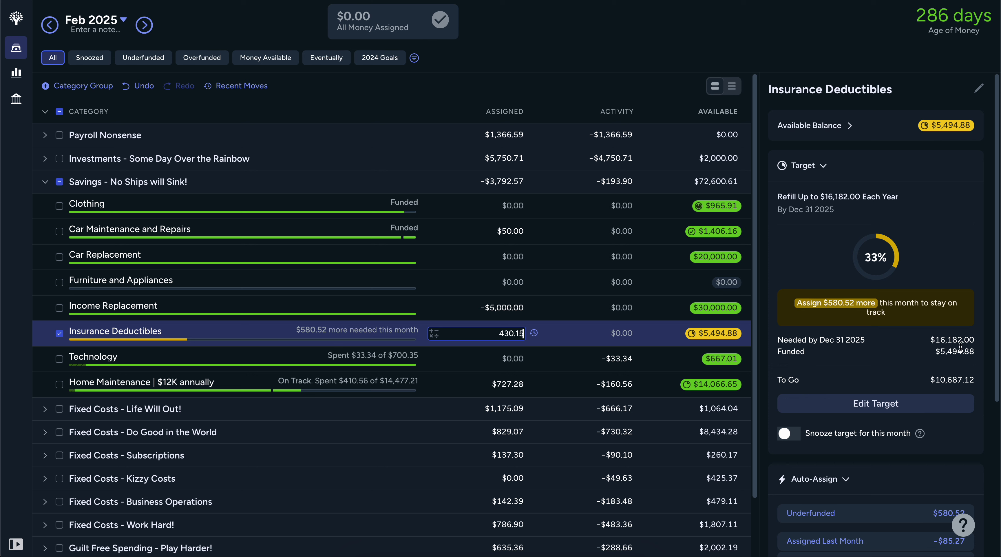
# - Set the yearly target of Insurance Deductibles to the Hurricane amount in its notes, $6,188, and save it
pyautogui.moveTo(998, 252); pyautogui.dragTo(998, 412)
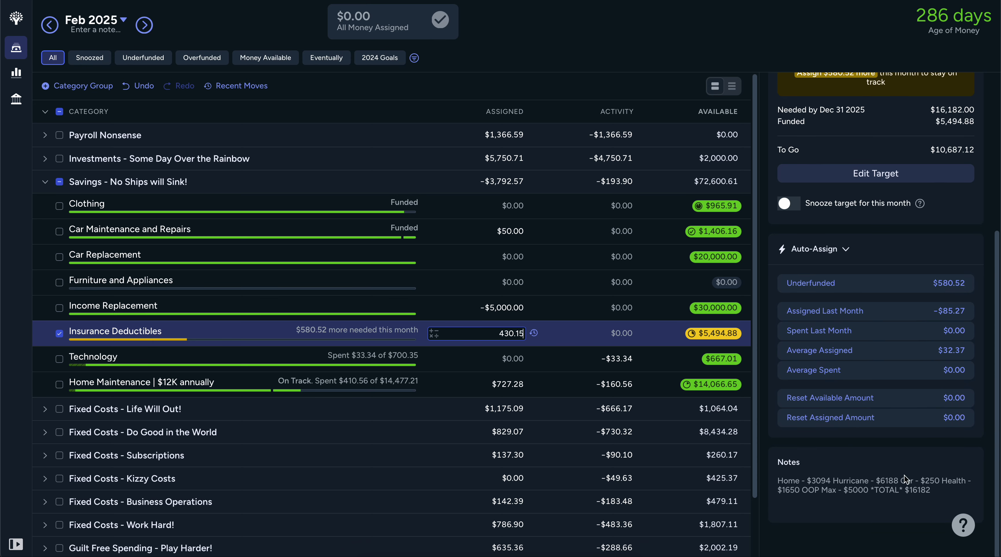
pyautogui.click(864, 500)
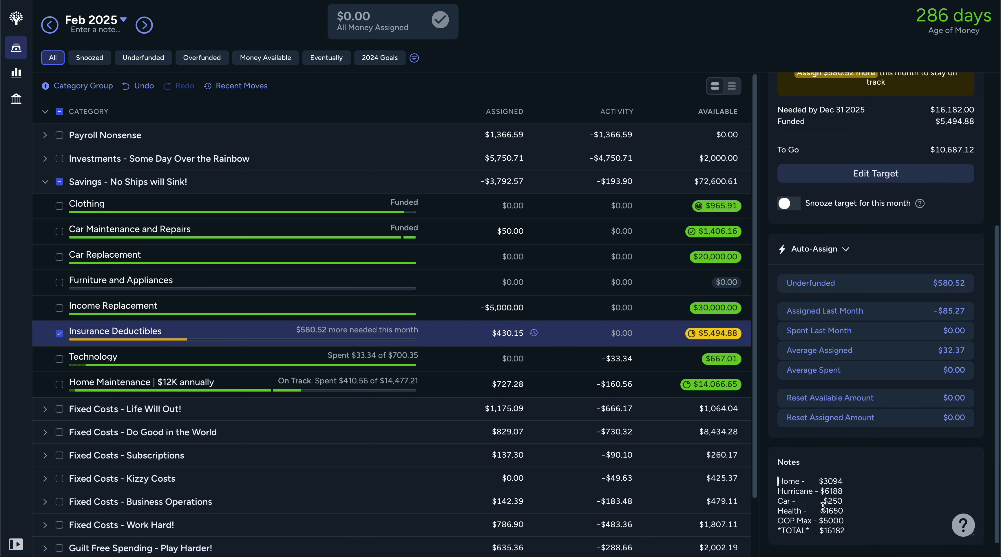
pyautogui.moveTo(779, 492); pyautogui.dragTo(848, 494)
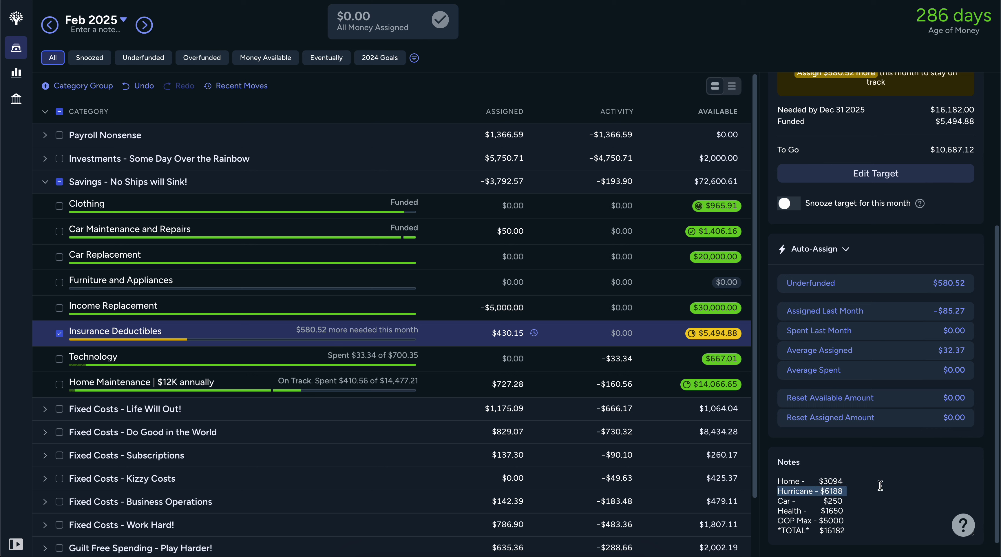
pyautogui.click(871, 177)
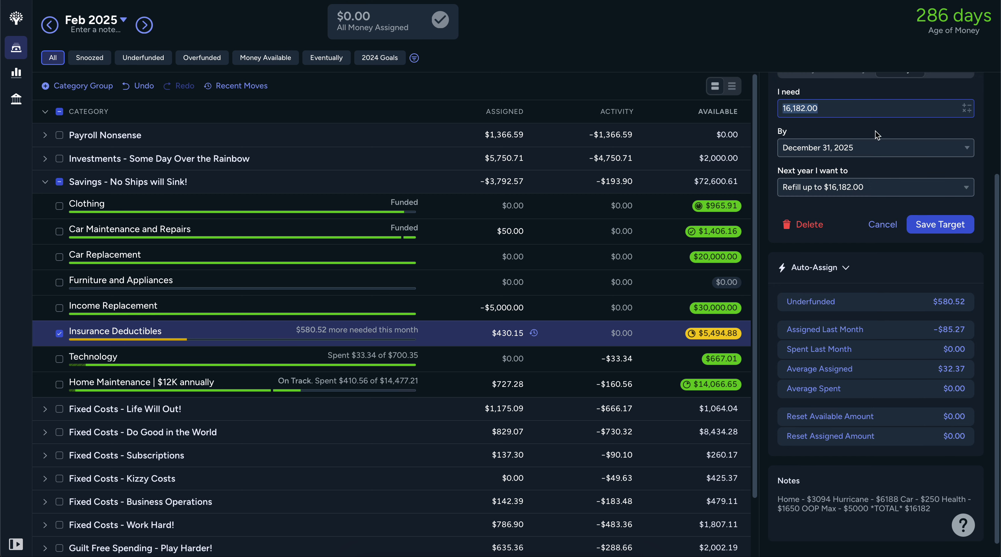
pyautogui.write('6188')
pyautogui.click(952, 225)
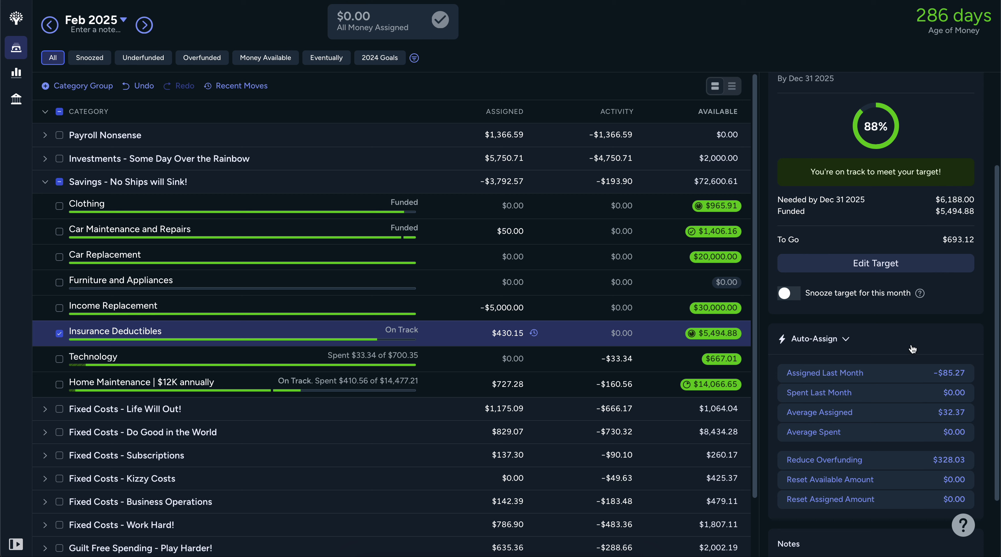
# - Examine the individual deductible amounts in the Insurance Deductibles notes, then deselect the category and collapse the Savings group
pyautogui.scroll(-3, 898, 532)
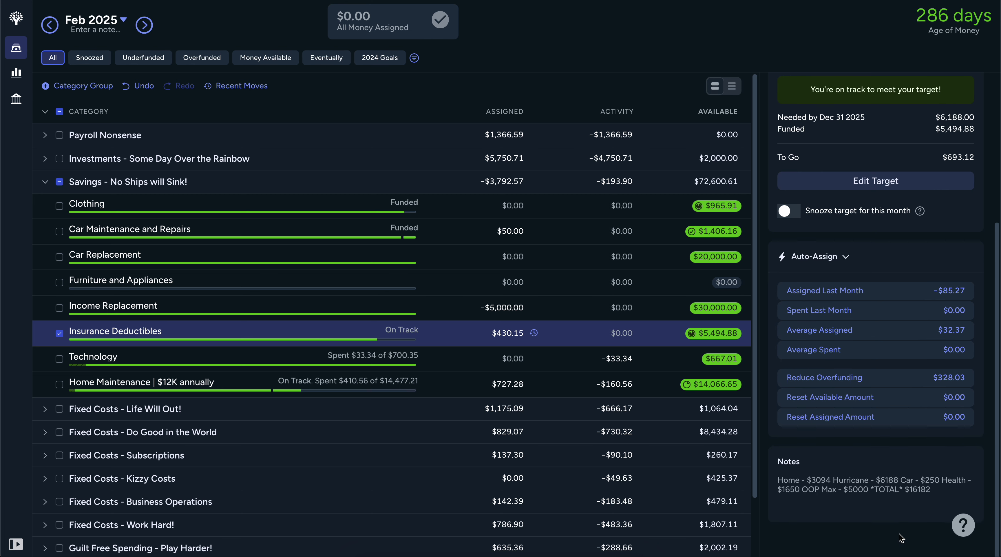
pyautogui.click(882, 490)
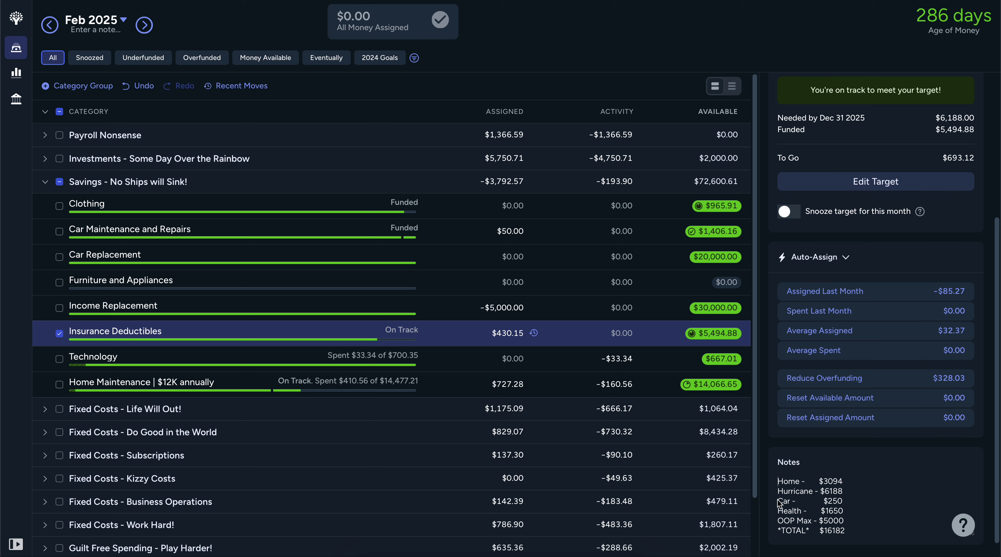
pyautogui.moveTo(777, 502); pyautogui.dragTo(844, 503)
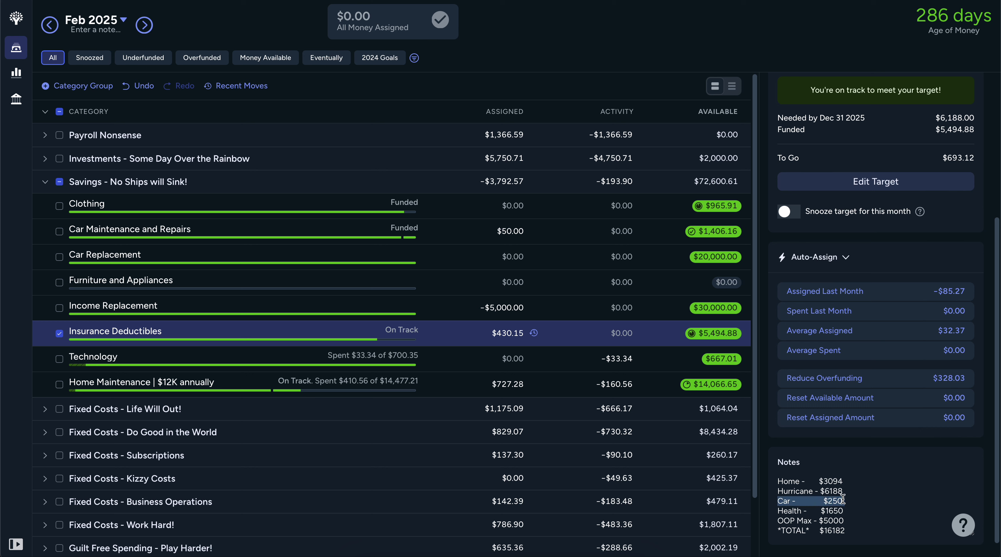
pyautogui.click(860, 500)
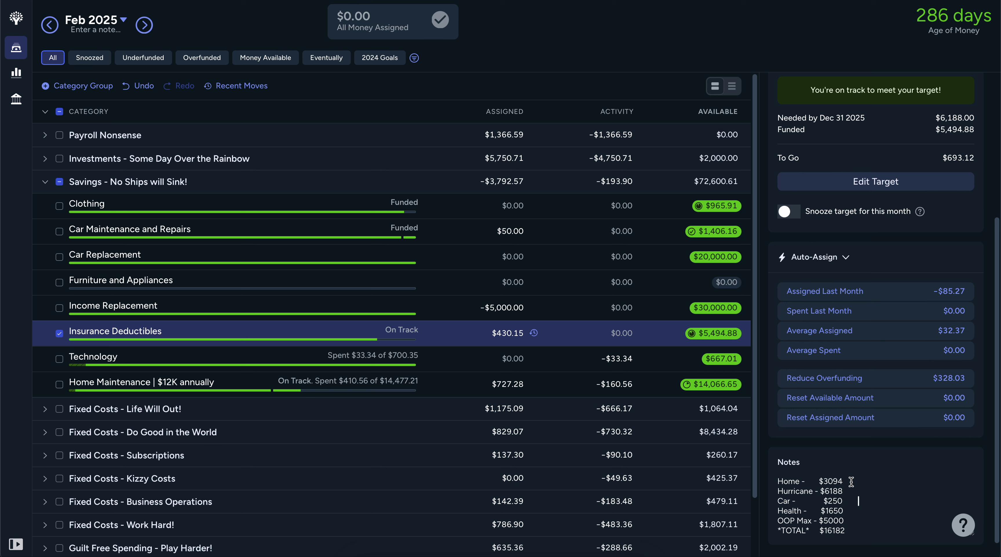
pyautogui.moveTo(778, 480)
pyautogui.mouseDown()
pyautogui.moveTo(838, 493)
pyautogui.moveTo(855, 518)
pyautogui.mouseUp()
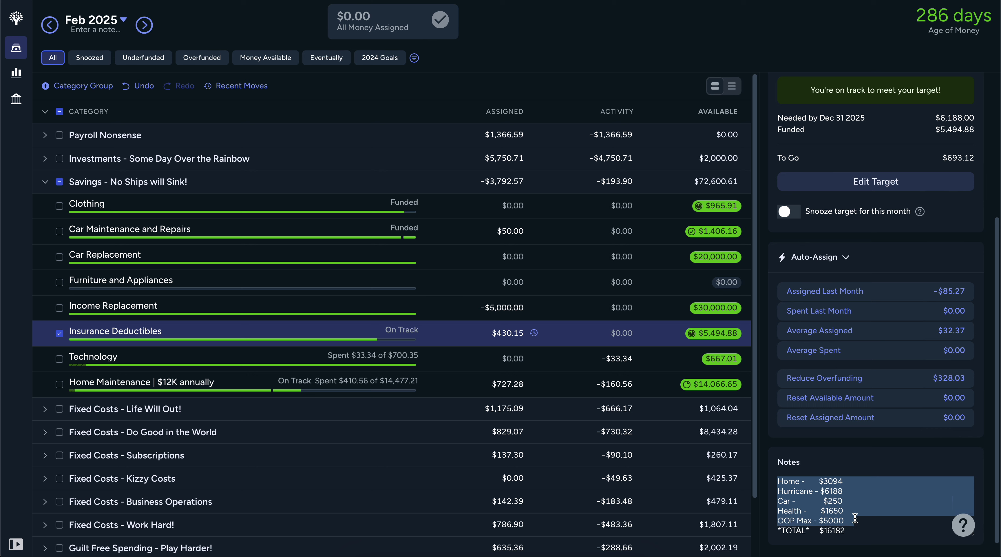
pyautogui.click(846, 494)
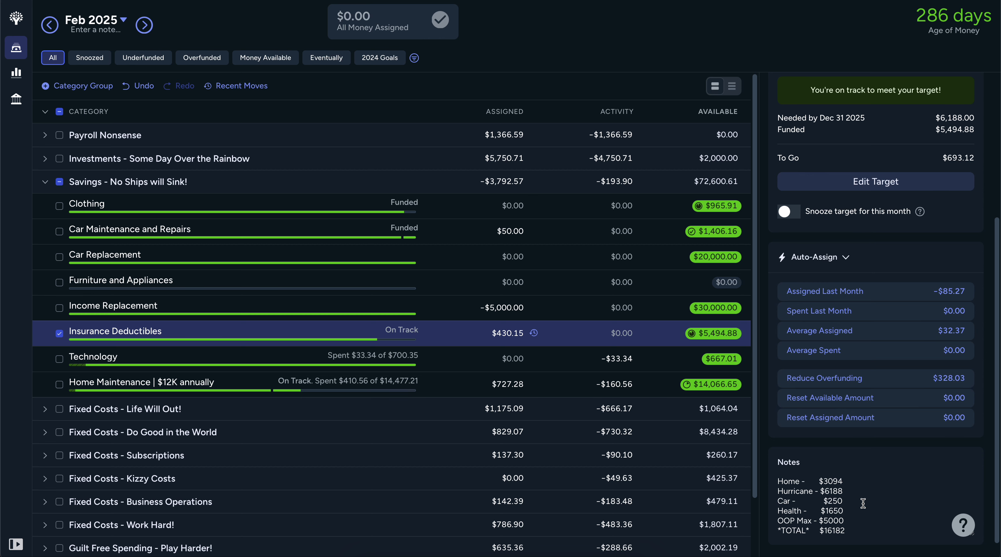
pyautogui.click(59, 333)
pyautogui.click(43, 182)
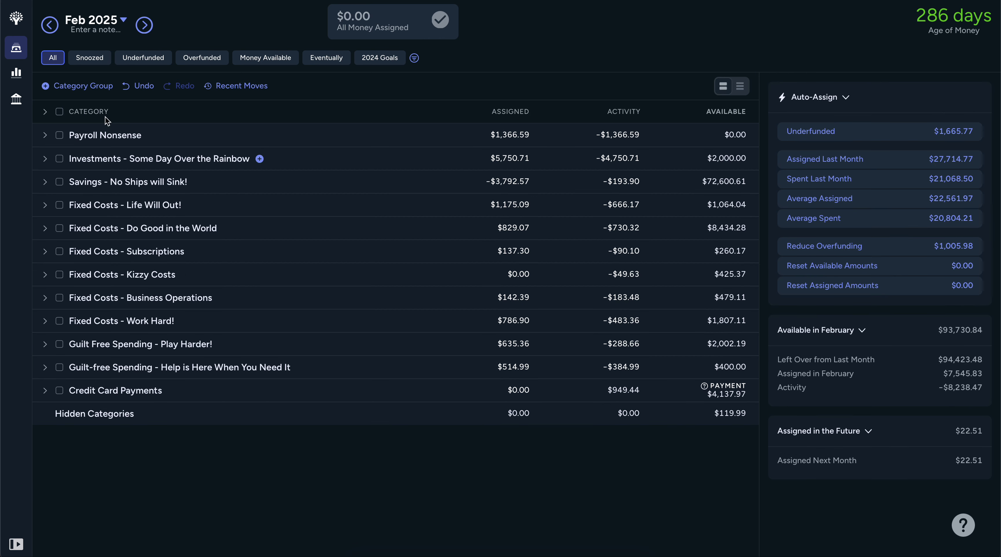
# - Set the March 2025 assigned amount of Hold for next Budget With Me session to 0, then return to February and collapse the Investments group
pyautogui.click(144, 24)
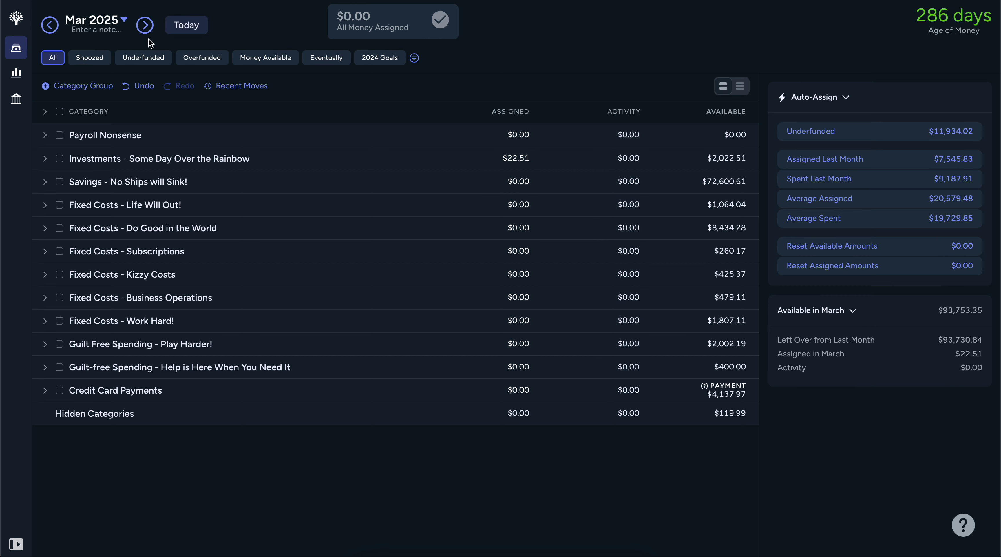
pyautogui.click(45, 159)
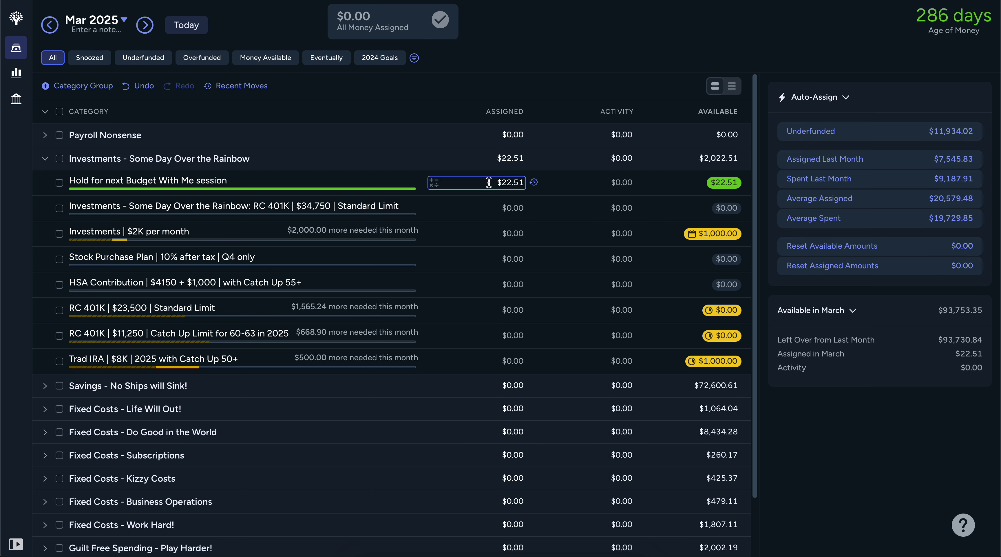
pyautogui.click(474, 183)
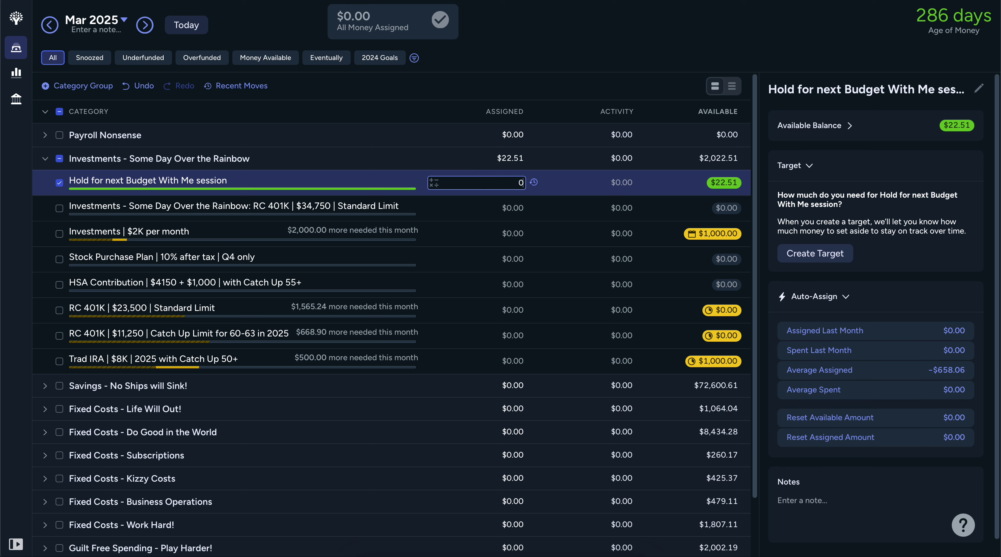
pyautogui.press('Return')
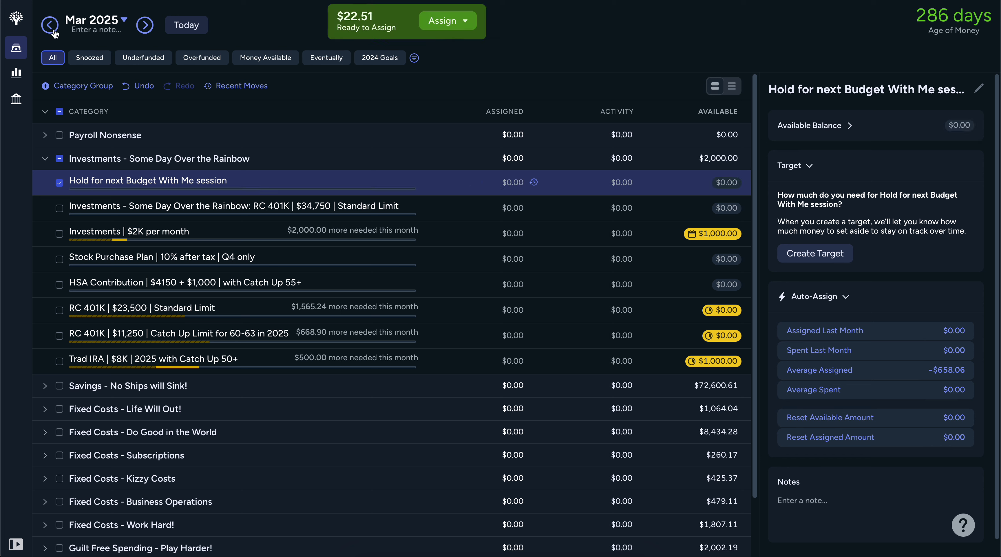
pyautogui.click(51, 26)
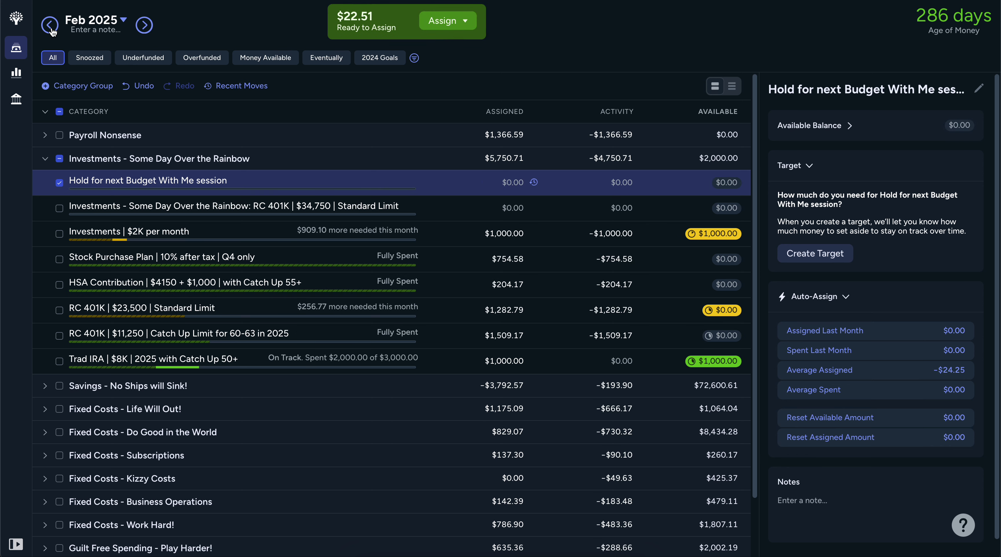
pyautogui.click(59, 182)
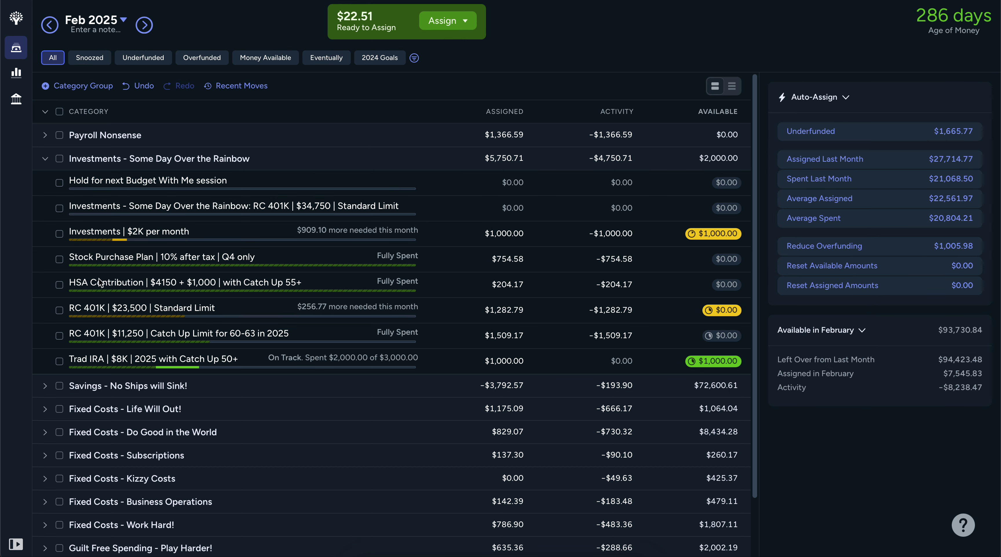
pyautogui.click(45, 158)
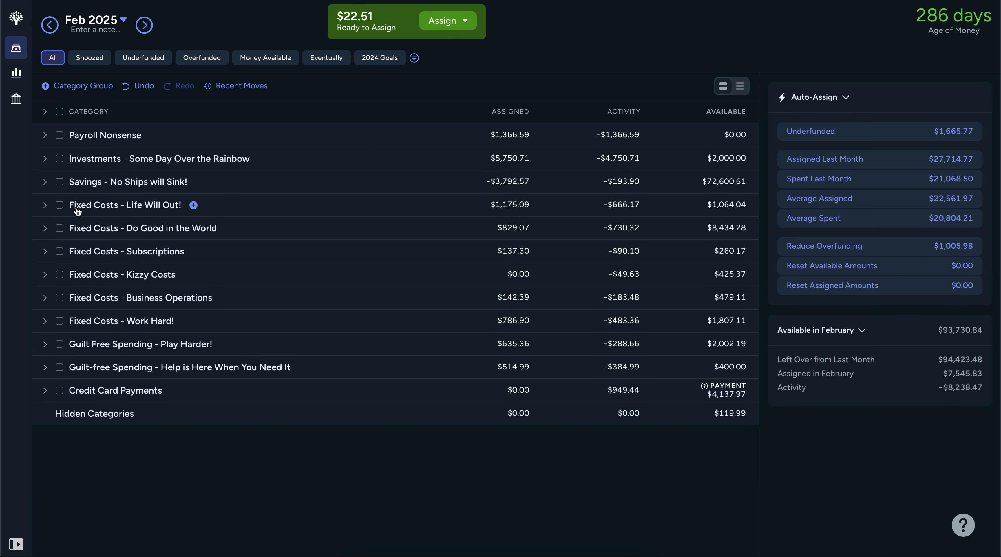
# - Add $22.51 to the February amount assigned to Insurance Deductibles, then deselect the category and collapse the Savings group
pyautogui.click(45, 181)
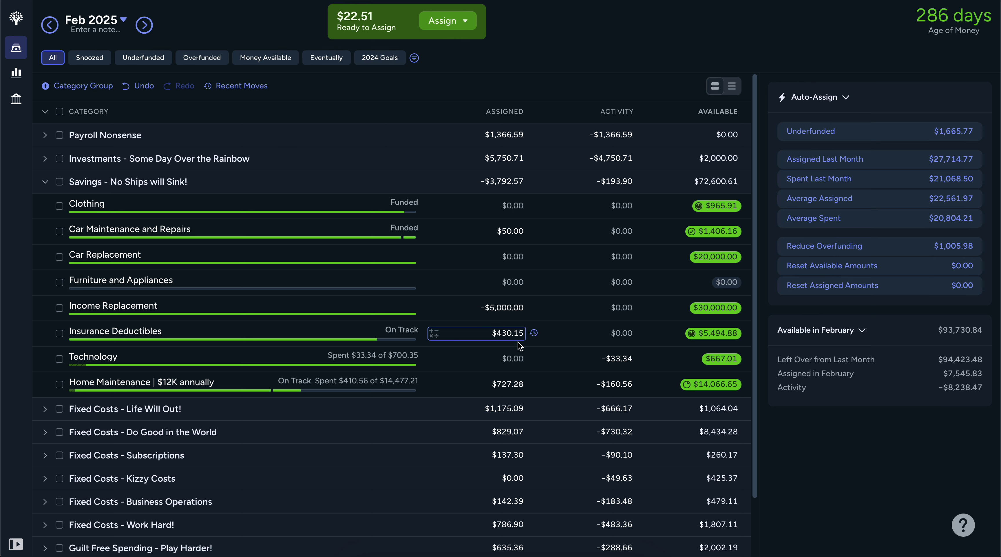
pyautogui.click(525, 333)
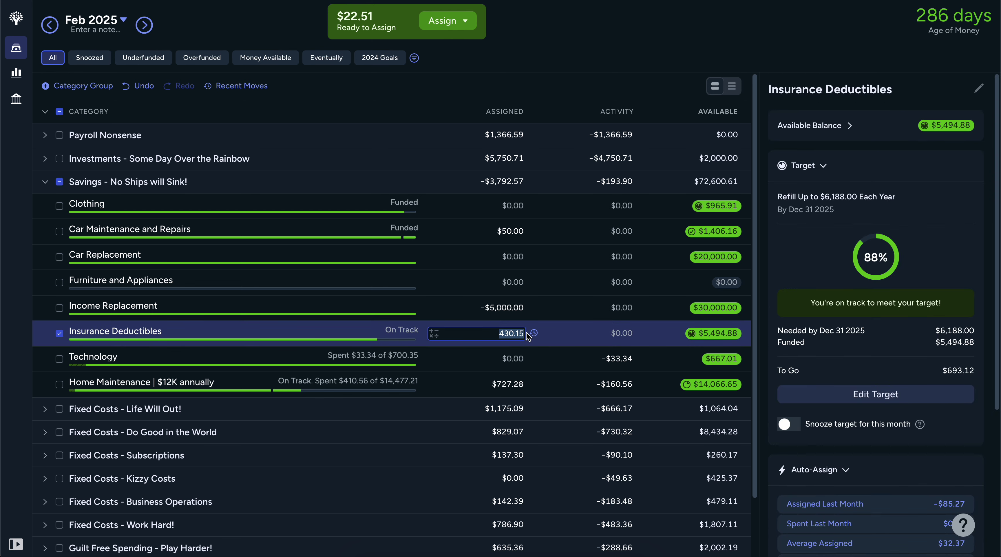
pyautogui.write('+22.51')
pyautogui.press('Return')
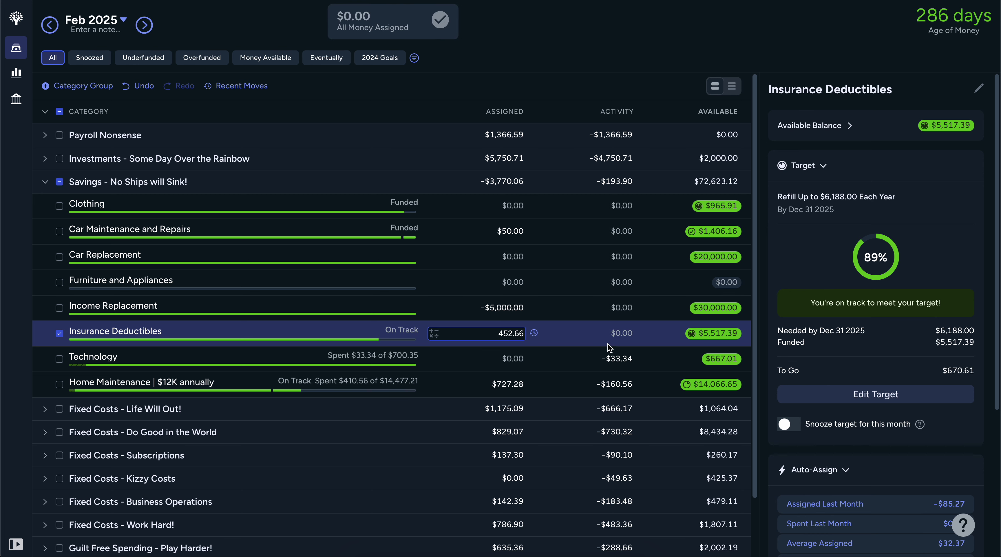
pyautogui.click(59, 333)
pyautogui.click(46, 183)
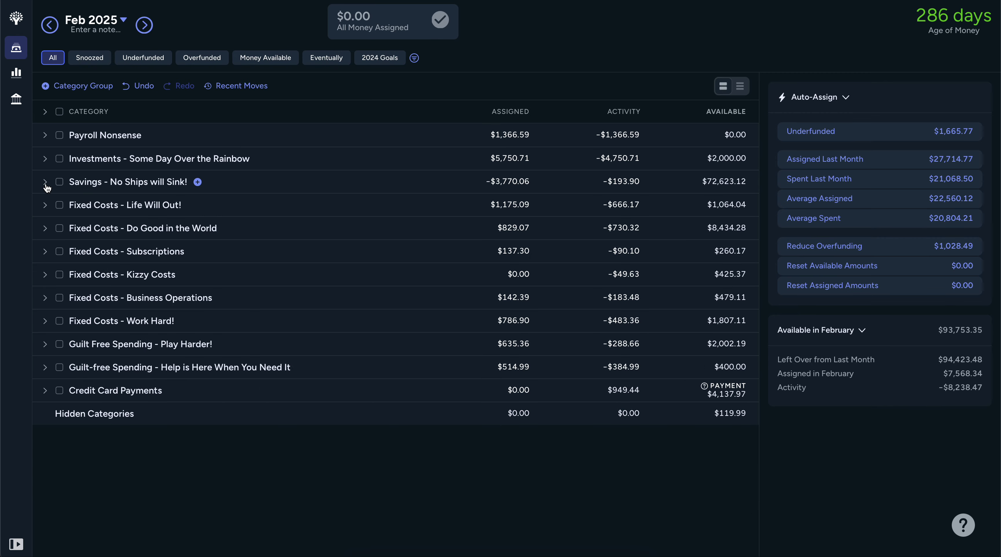